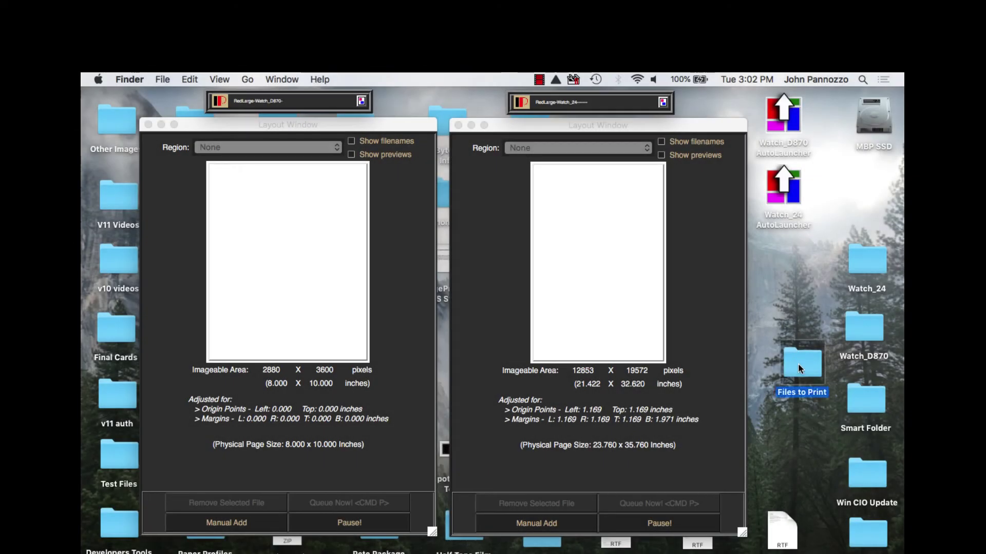
# - Copy all 19 images from Files to Print, e.g. cohen_0870 2.jpg, into the desktop Smart Folder
pyautogui.doubleClick(798, 362)
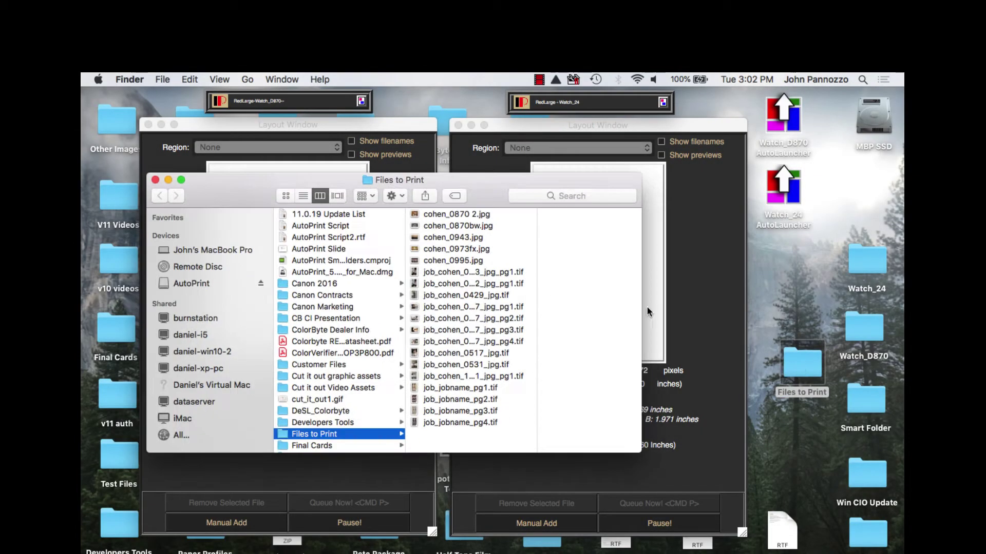
pyautogui.click(449, 215)
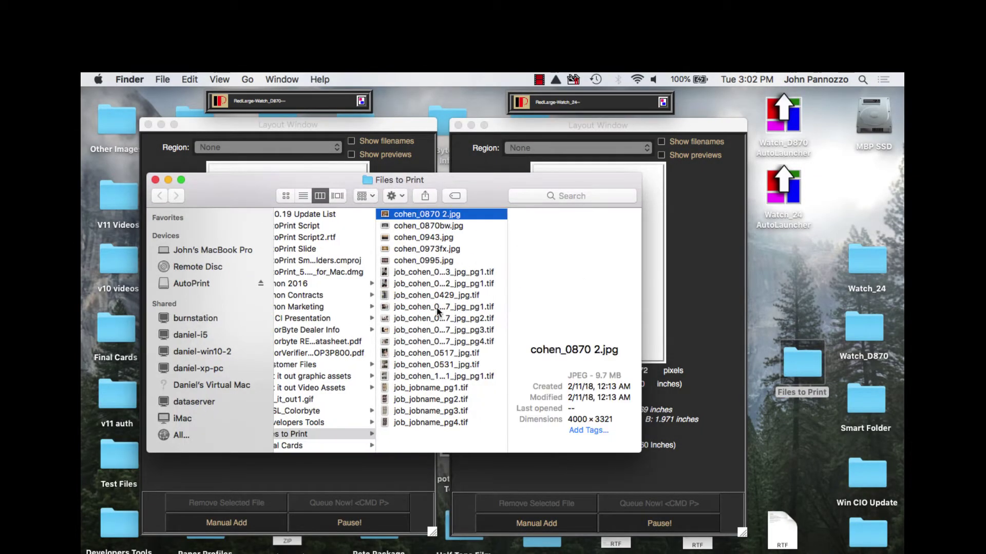
pyautogui.keyDown('shift'); pyautogui.click(400, 418); pyautogui.keyUp('shift')
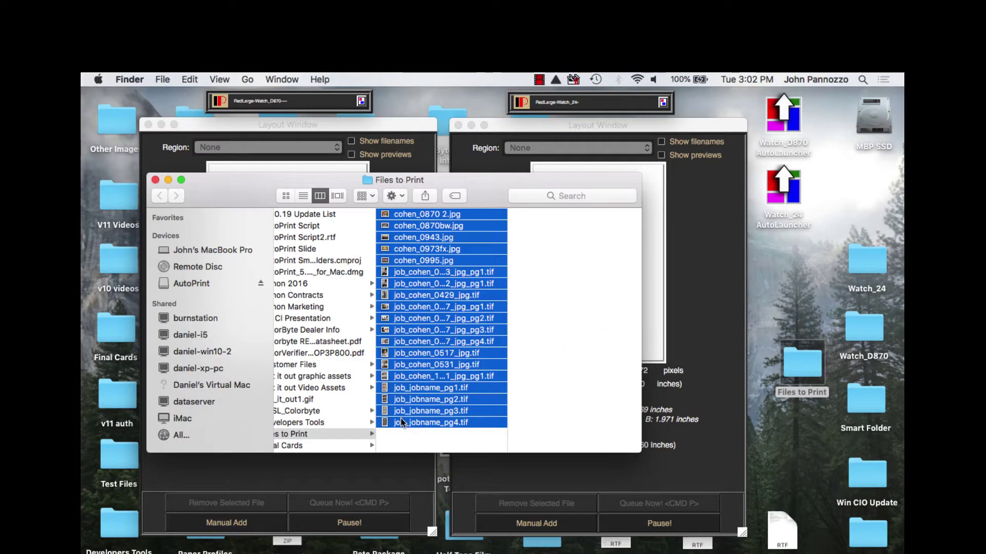
pyautogui.moveTo(401, 422); pyautogui.dragTo(846, 401)
# - Close the Files to Print window and bring the left layout window to the front
pyautogui.click(155, 180)
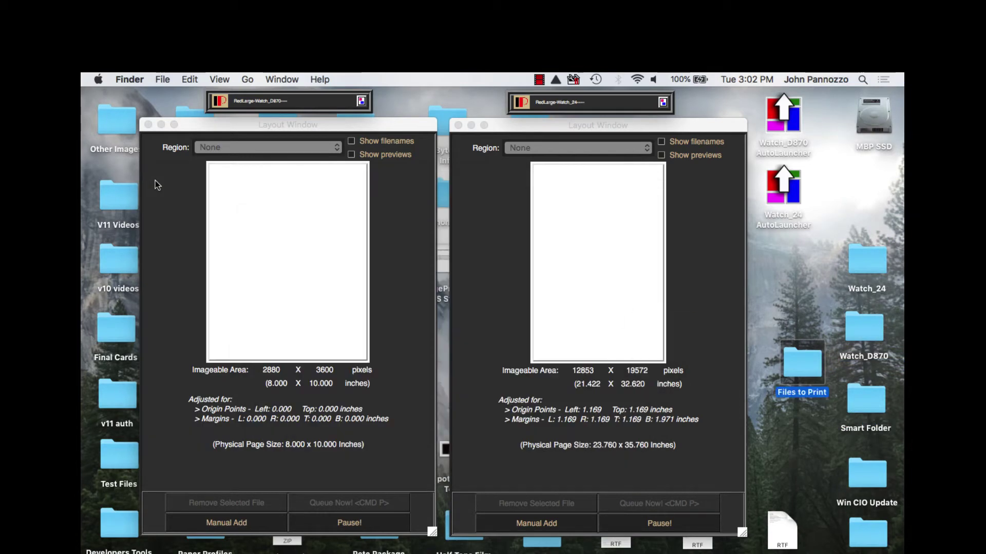
pyautogui.click(267, 124)
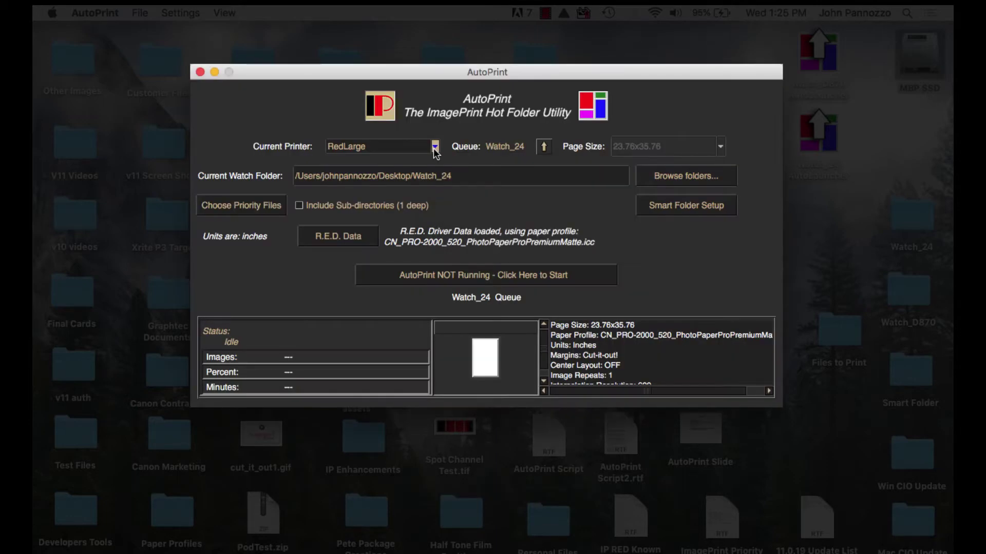
pyautogui.click(435, 149)
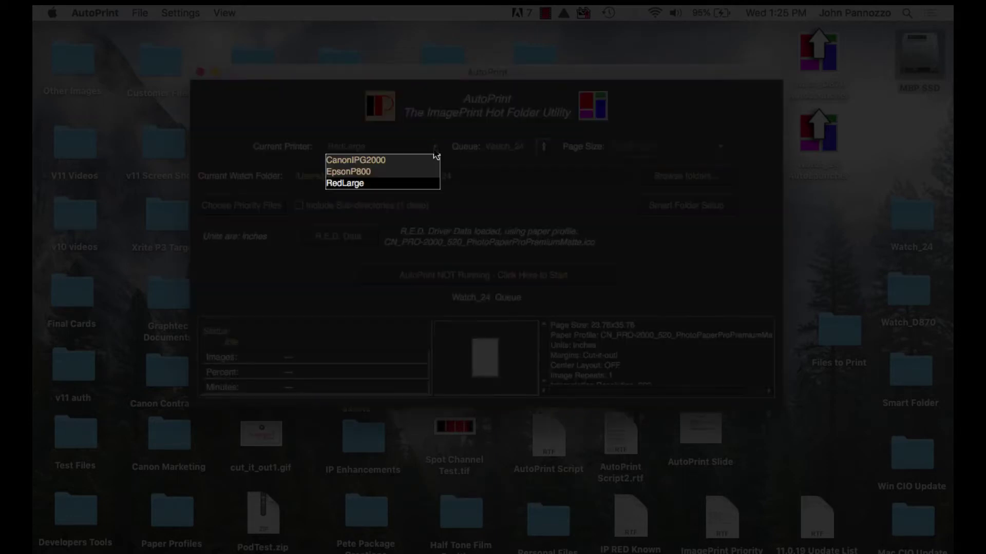
pyautogui.click(356, 183)
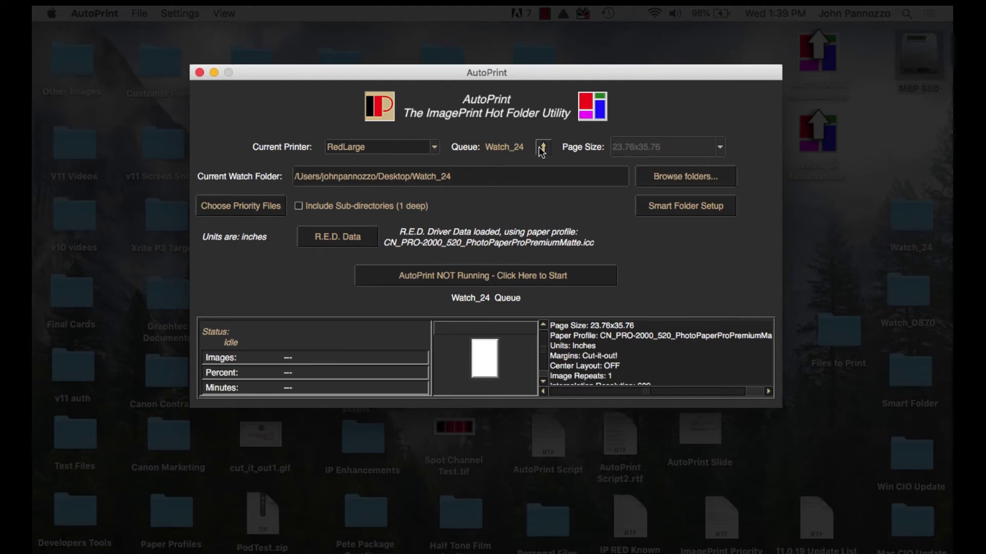
# - Add a new settings queue named 'Test' on RedLarge, alongside the existing Watch_24 queue
pyautogui.moveTo(546, 149)
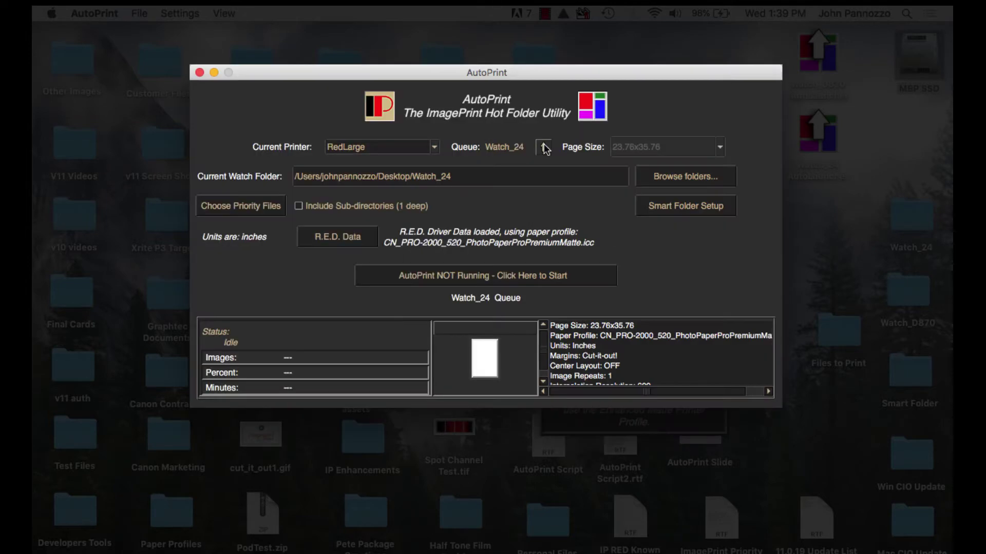
pyautogui.click(545, 149)
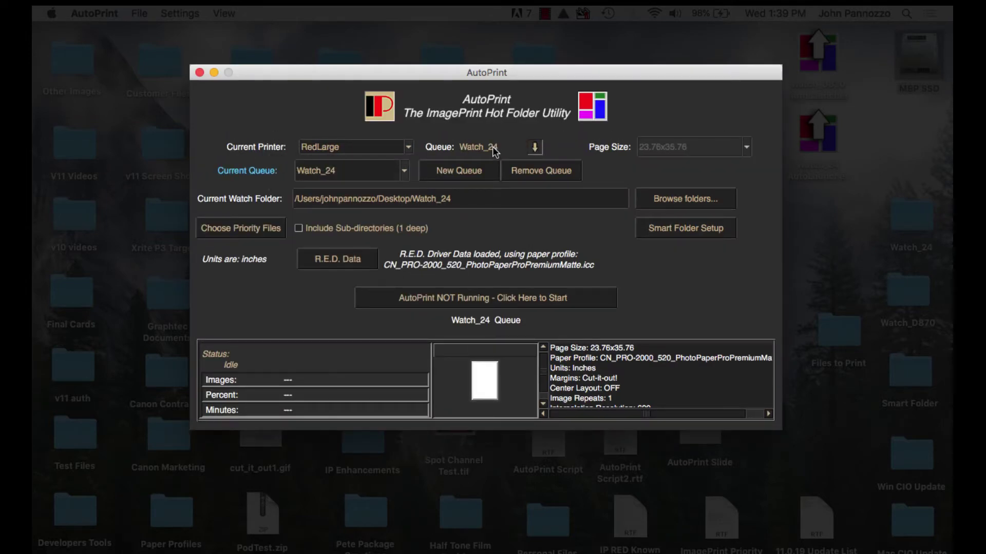
pyautogui.click(405, 171)
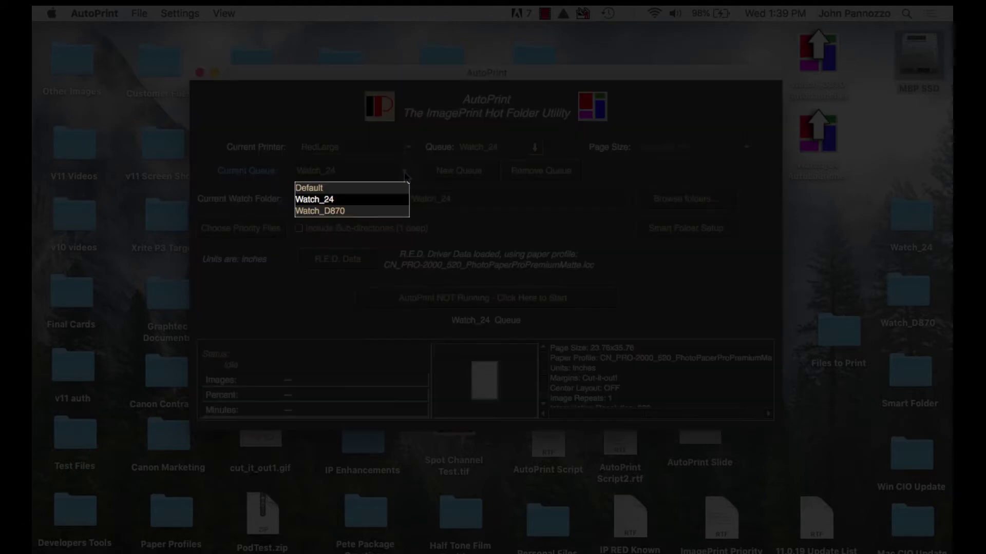
pyautogui.click(460, 171)
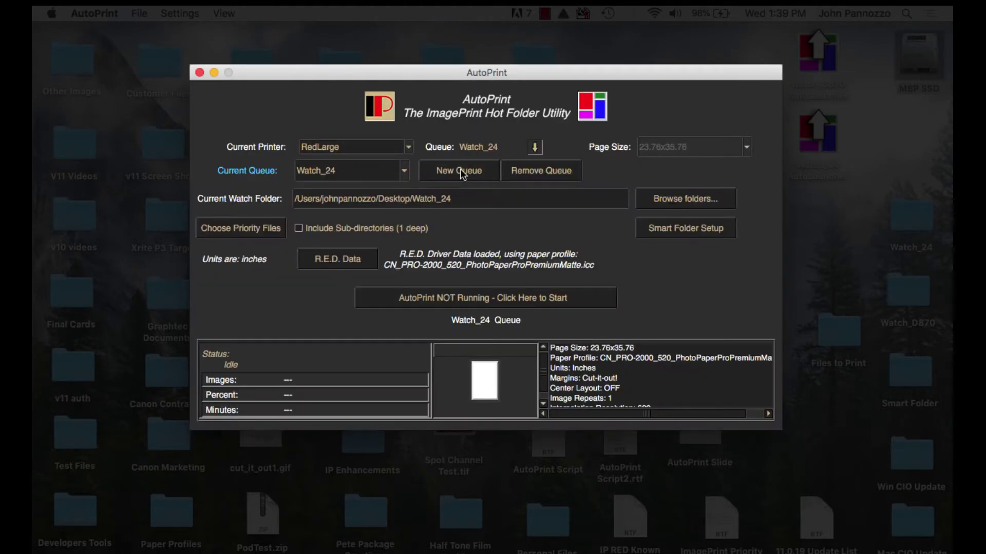
pyautogui.click(460, 171)
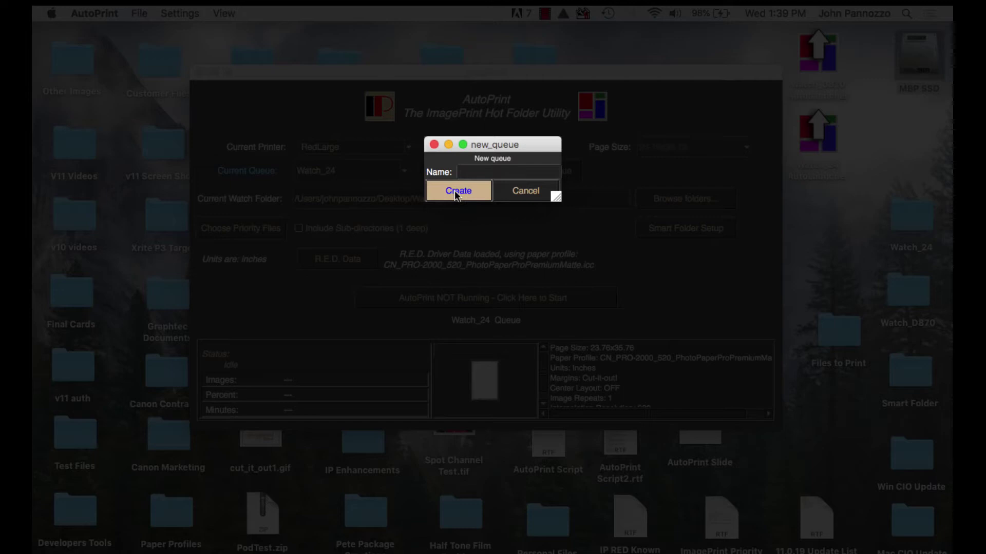
pyautogui.click(471, 172)
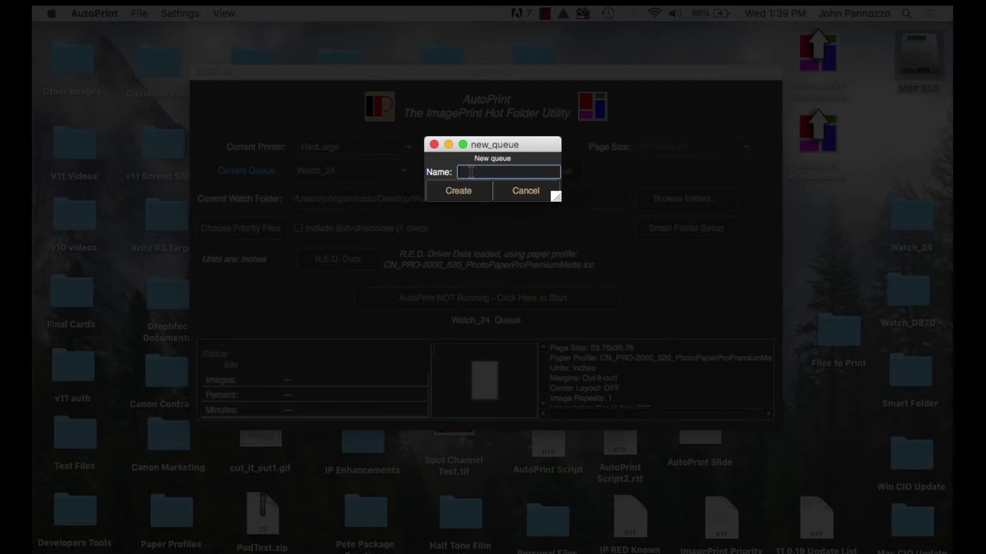
pyautogui.write('Test')
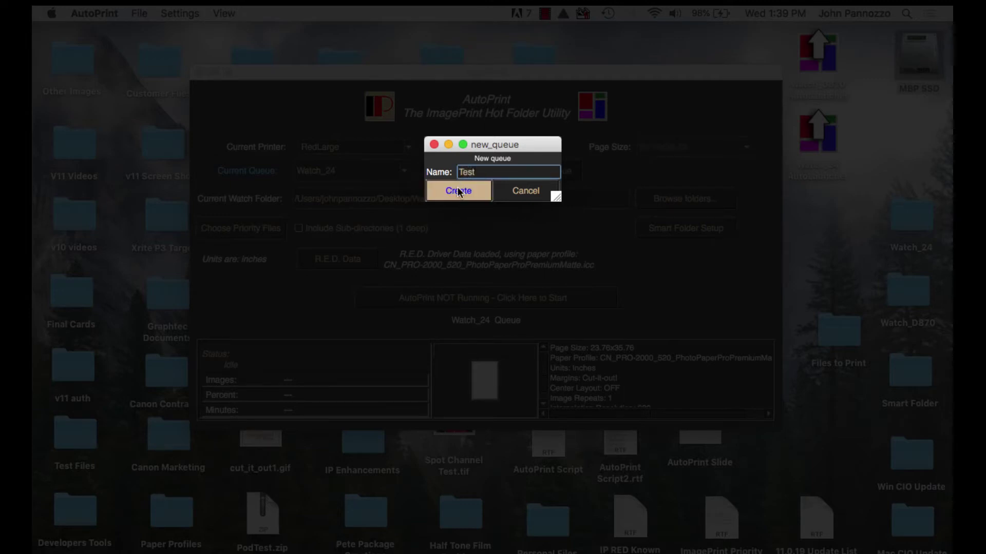
pyautogui.click(458, 188)
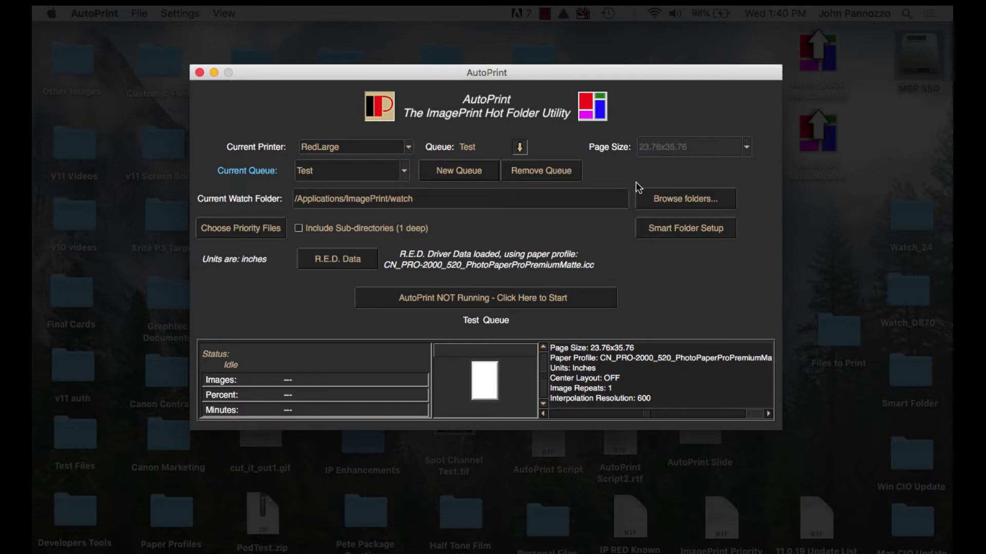
# - Create a folder 'Test' under MBP SSD > Users > home > Desktop and choose it as the watch folder
pyautogui.click(657, 202)
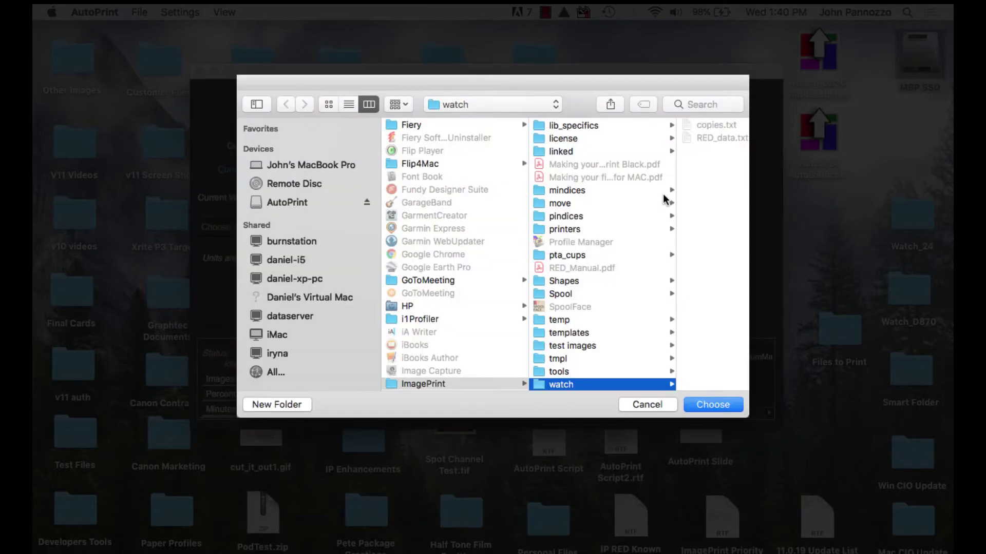
pyautogui.click(552, 106)
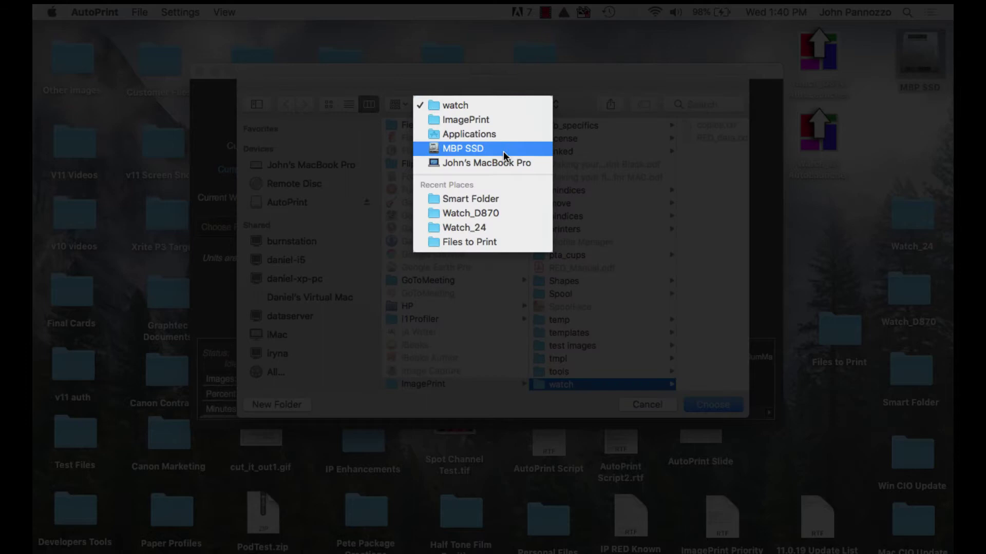
pyautogui.click(503, 150)
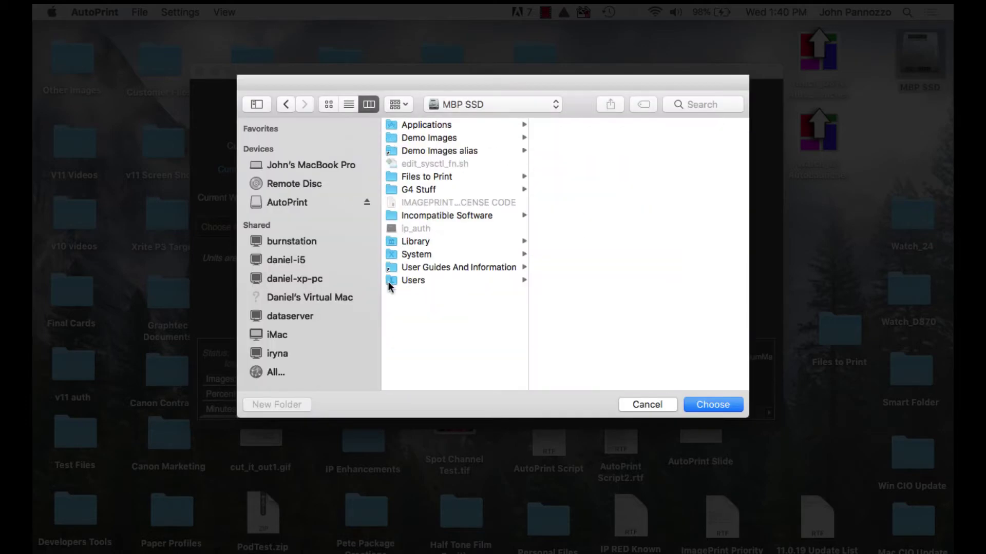
pyautogui.click(391, 281)
pyautogui.click(547, 151)
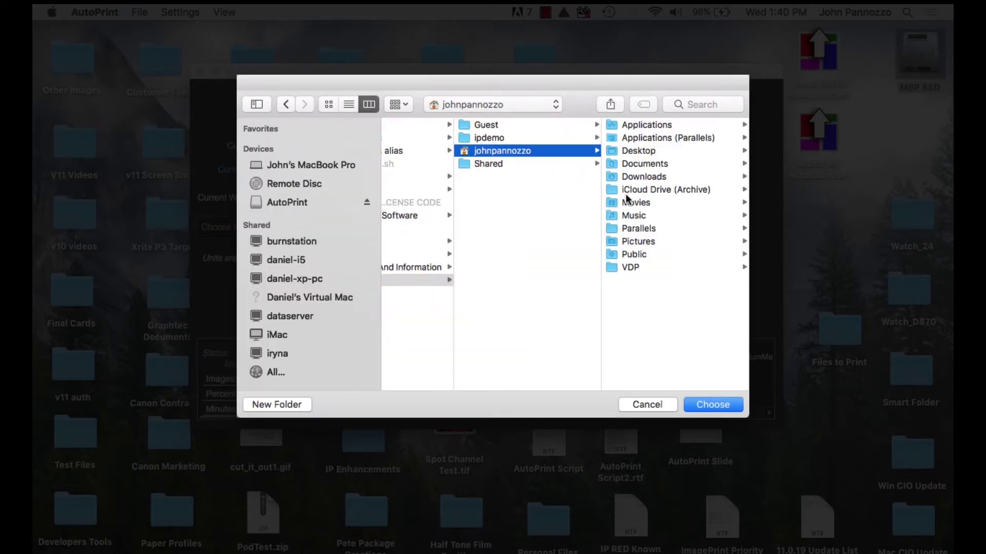
pyautogui.click(621, 150)
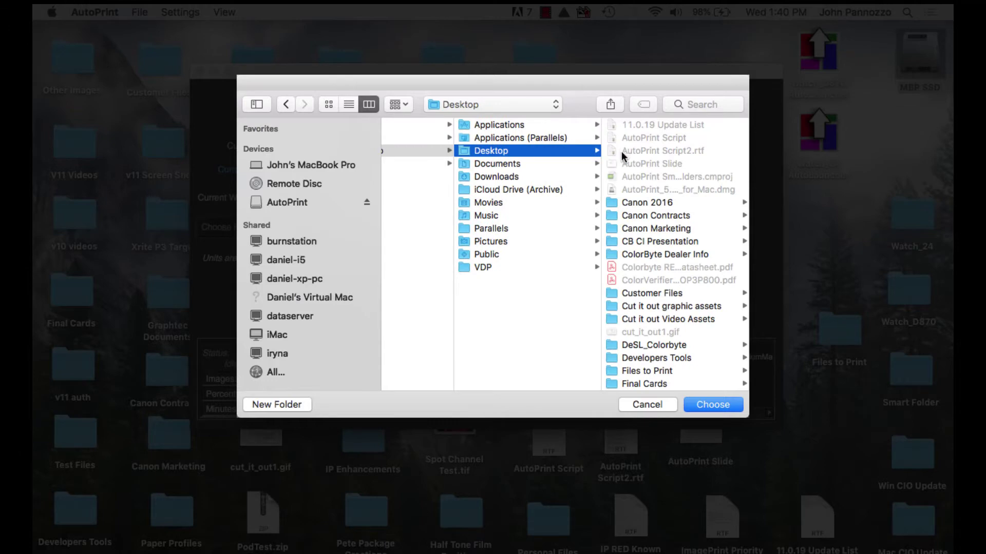
pyautogui.click(287, 404)
pyautogui.write('Test')
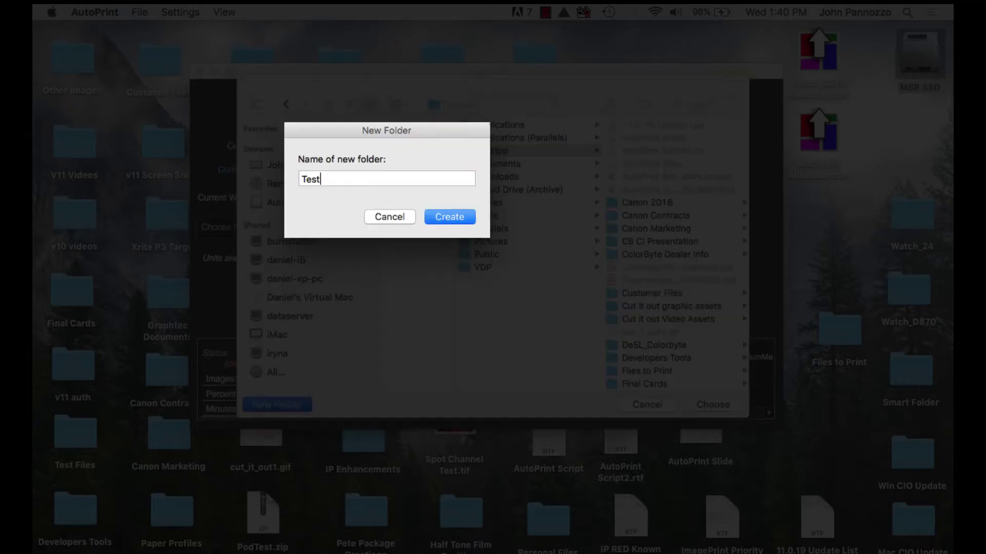
pyautogui.click(450, 217)
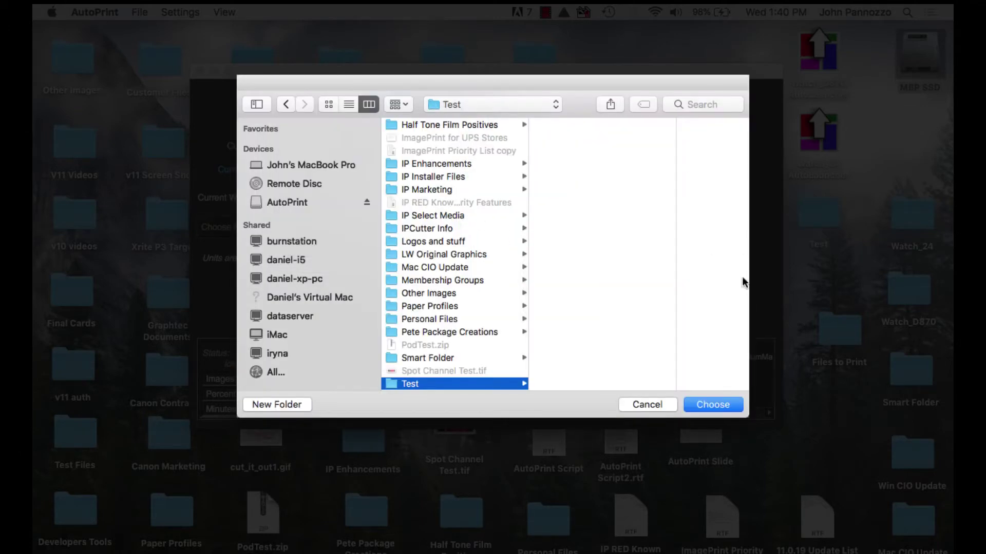
pyautogui.click(708, 406)
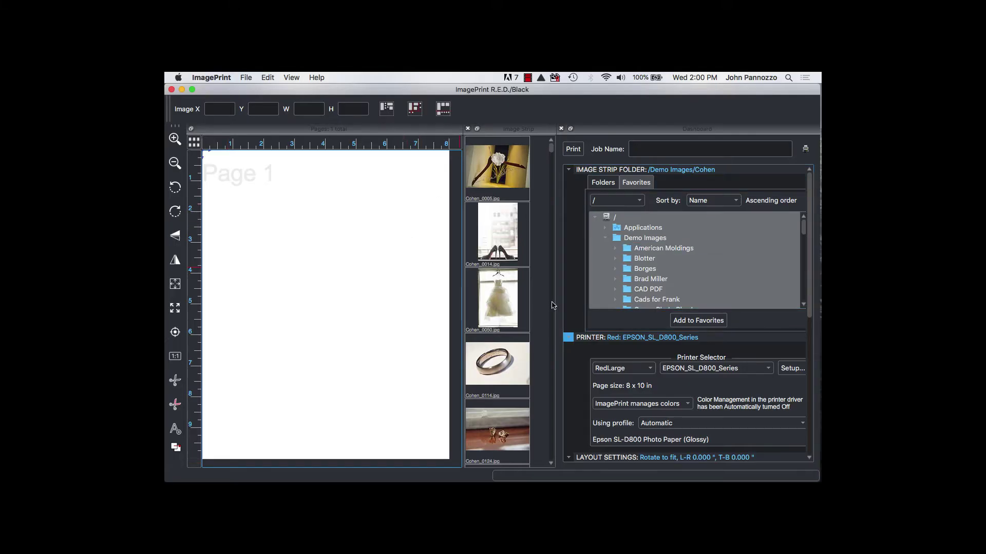
# - Set the driver to 8 x 10 in, Photo Paper<Luster>, High Speed, borderless Min, then place Cohen_0050
pyautogui.click(792, 369)
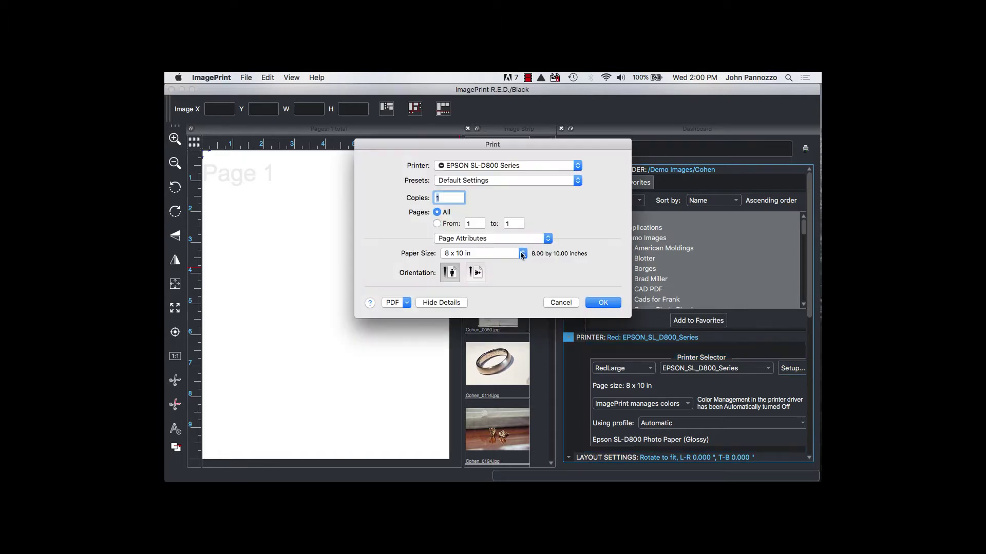
pyautogui.click(522, 254)
pyautogui.click(545, 257)
pyautogui.click(547, 239)
pyautogui.click(524, 288)
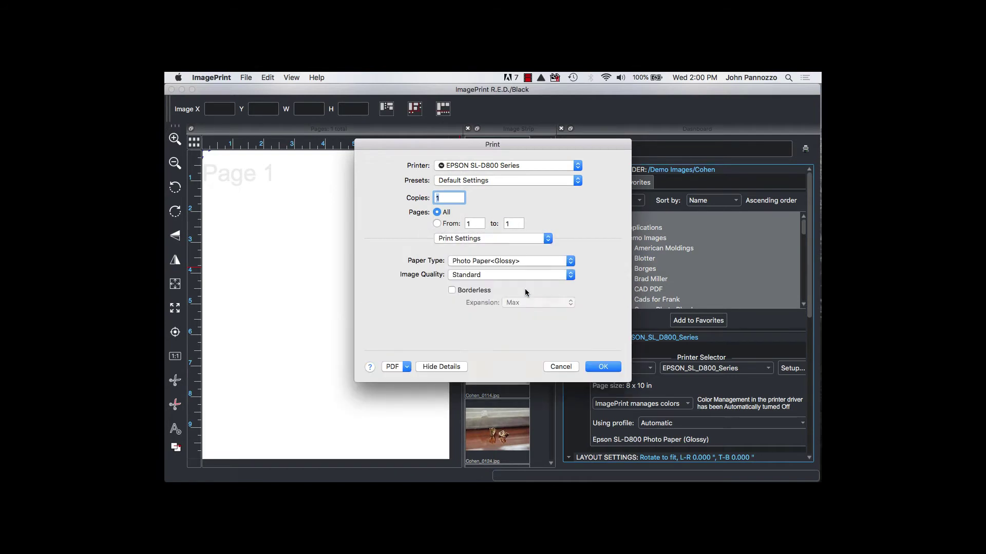
pyautogui.click(569, 263)
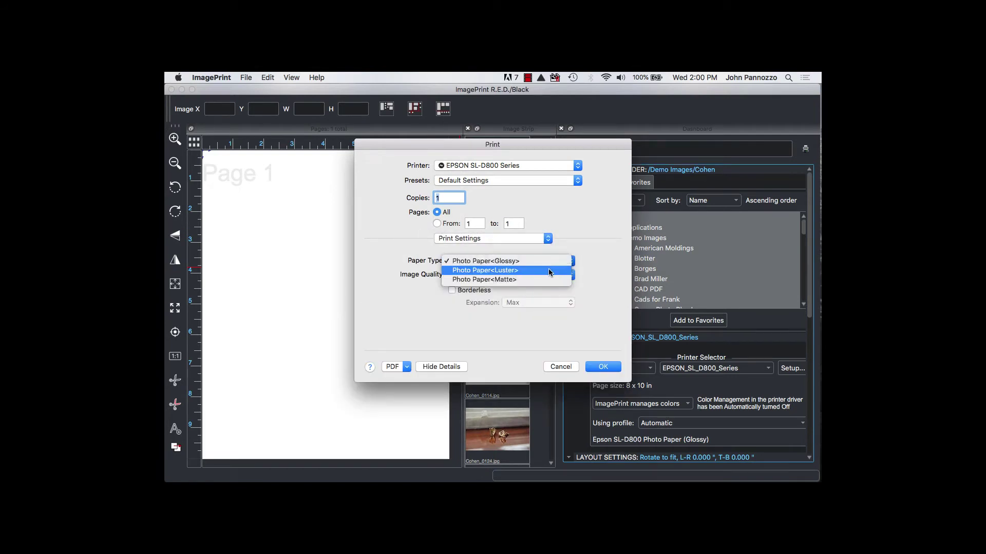
pyautogui.click(549, 271)
pyautogui.click(570, 276)
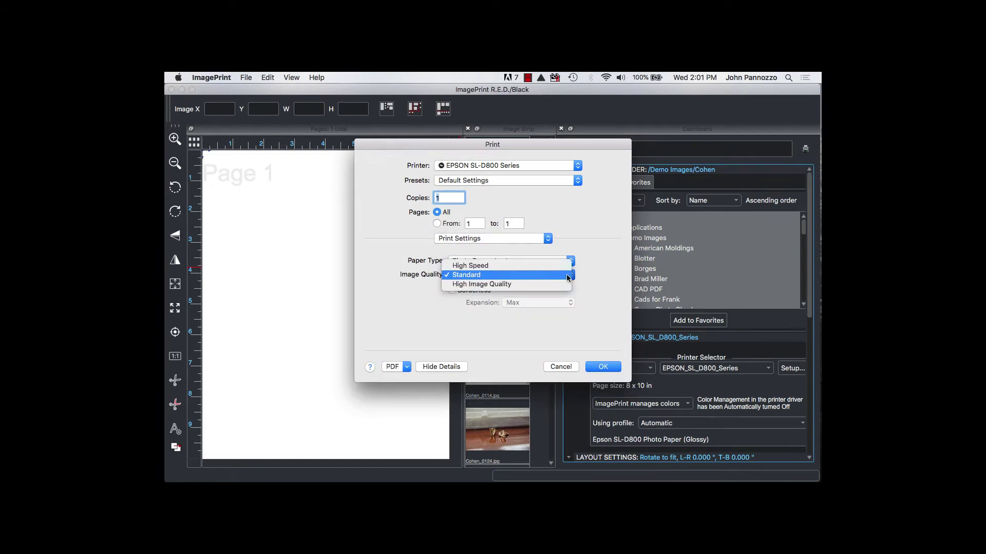
pyautogui.click(526, 267)
pyautogui.click(452, 291)
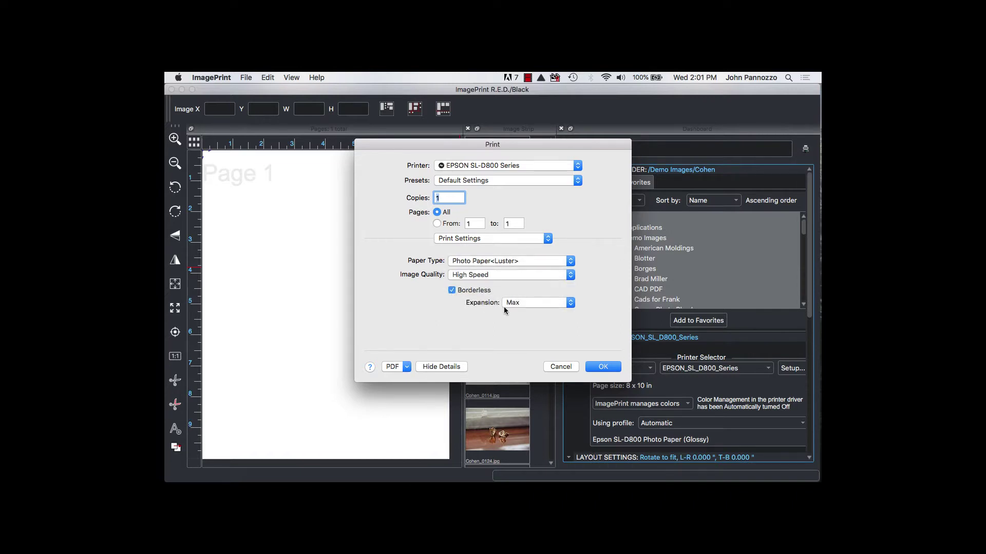
pyautogui.click(512, 303)
pyautogui.click(514, 285)
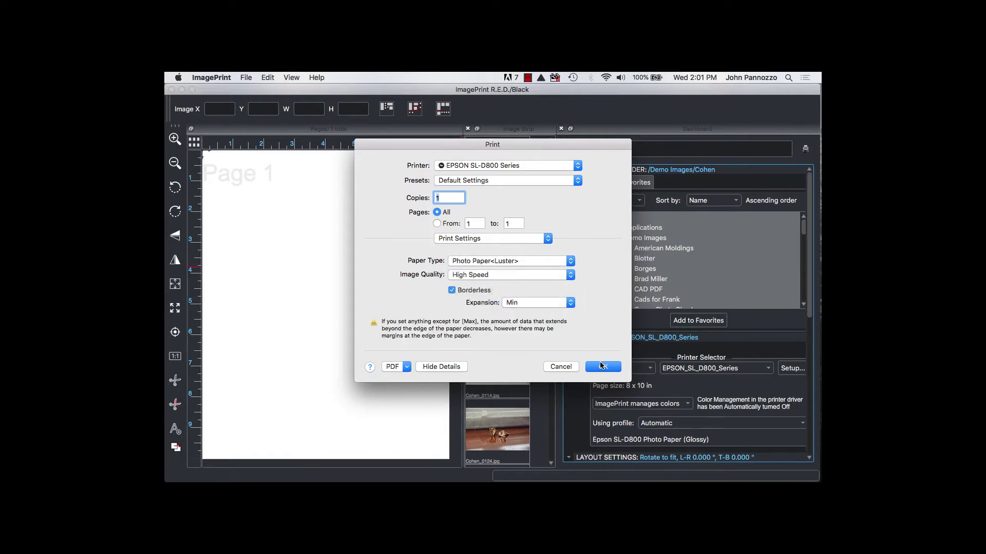
pyautogui.click(602, 367)
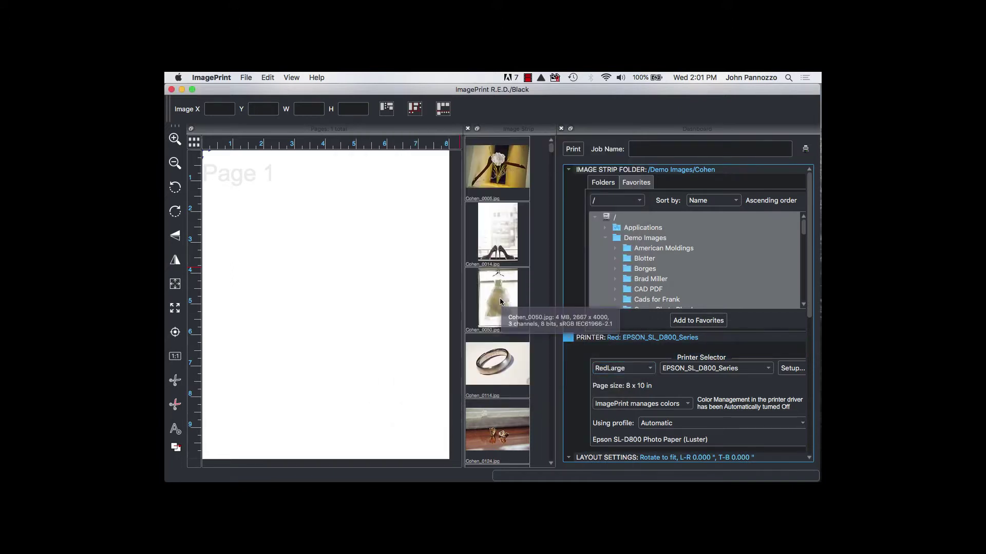
pyautogui.moveTo(500, 298); pyautogui.dragTo(352, 270)
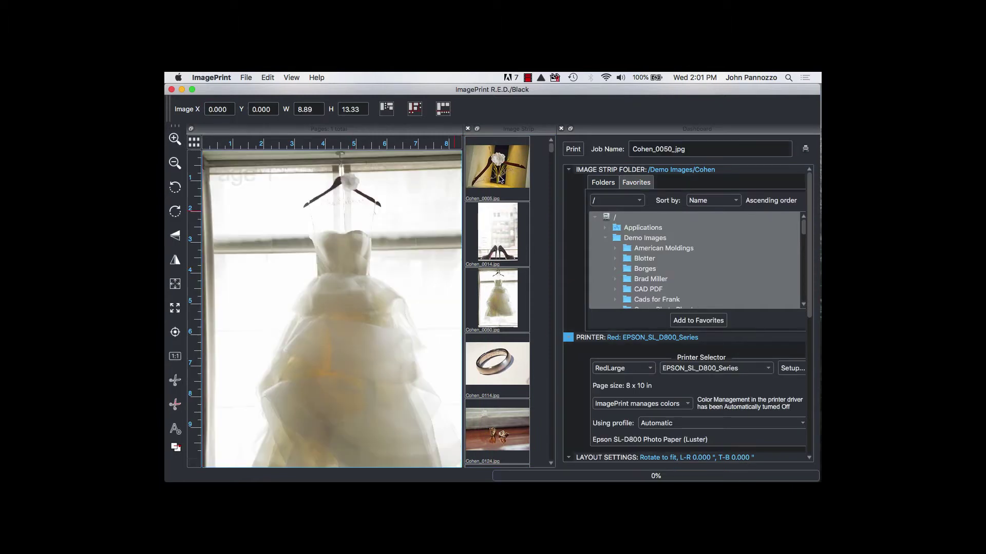
# - Print the placed image, then apply job d-310's R.E.D. data (8.00x10.00, SL-D800 Luster) to Test
pyautogui.click(571, 150)
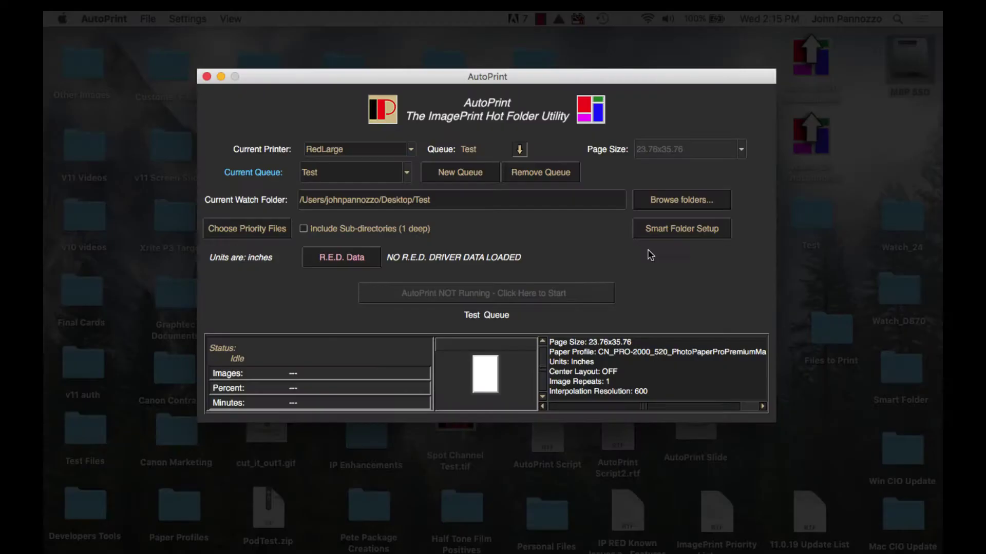
pyautogui.click(335, 255)
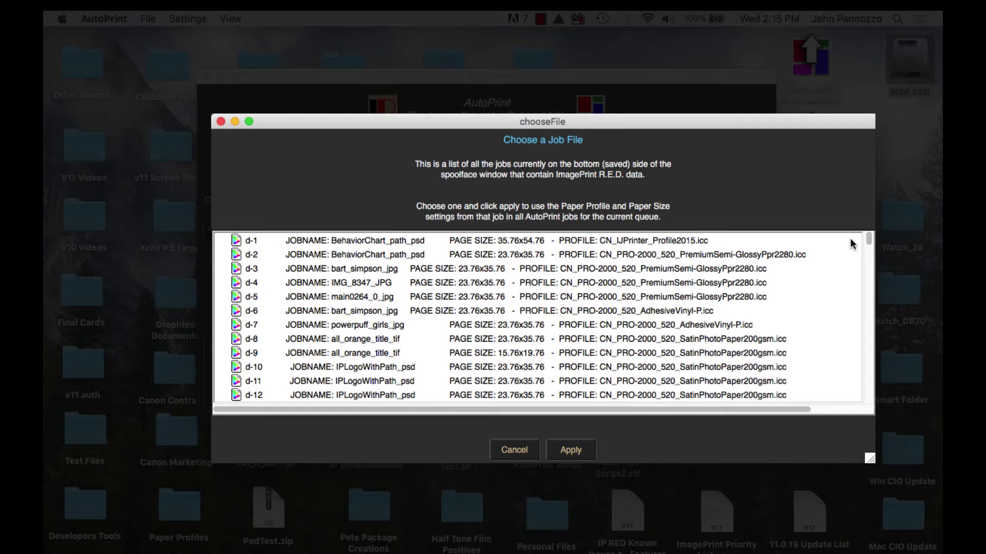
pyautogui.moveTo(867, 239); pyautogui.dragTo(862, 405)
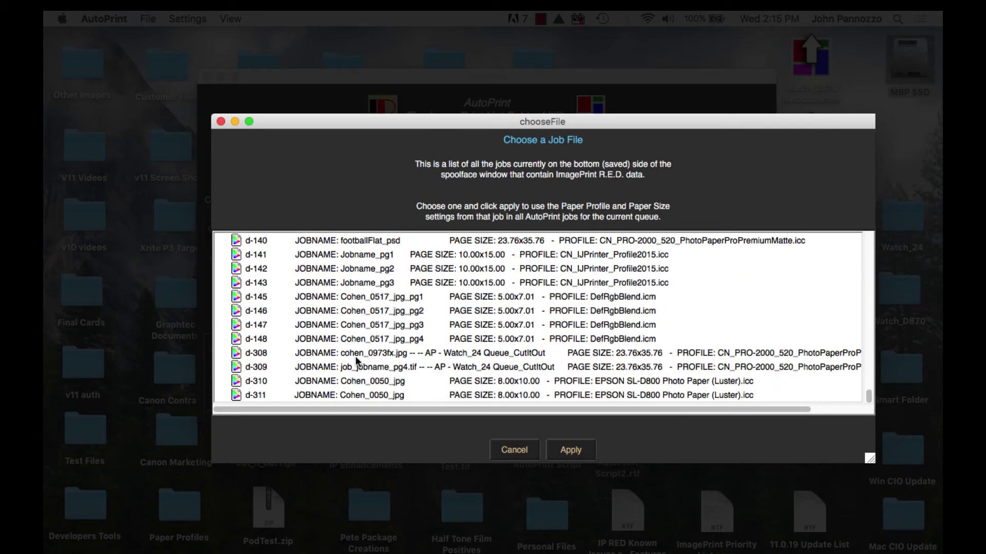
pyautogui.click(329, 384)
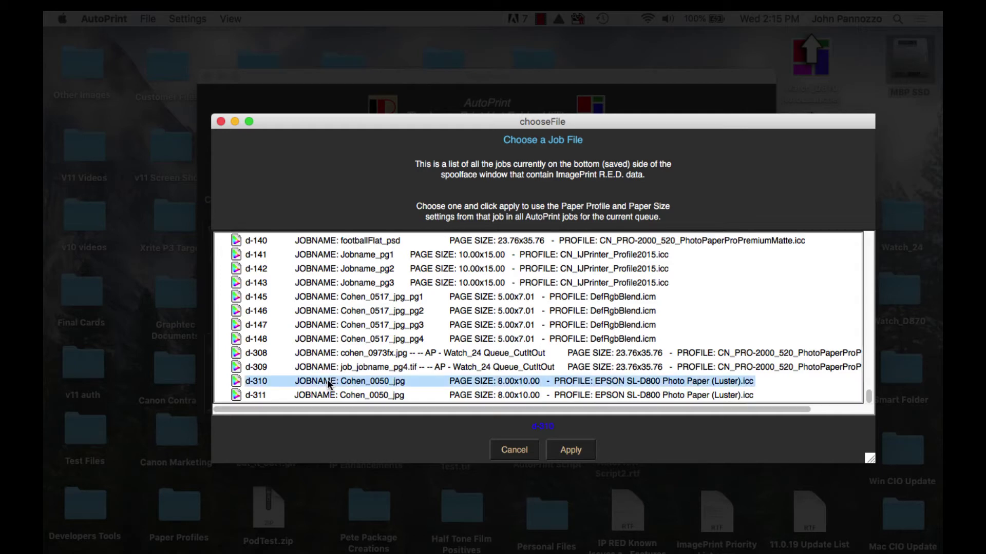
pyautogui.click(571, 455)
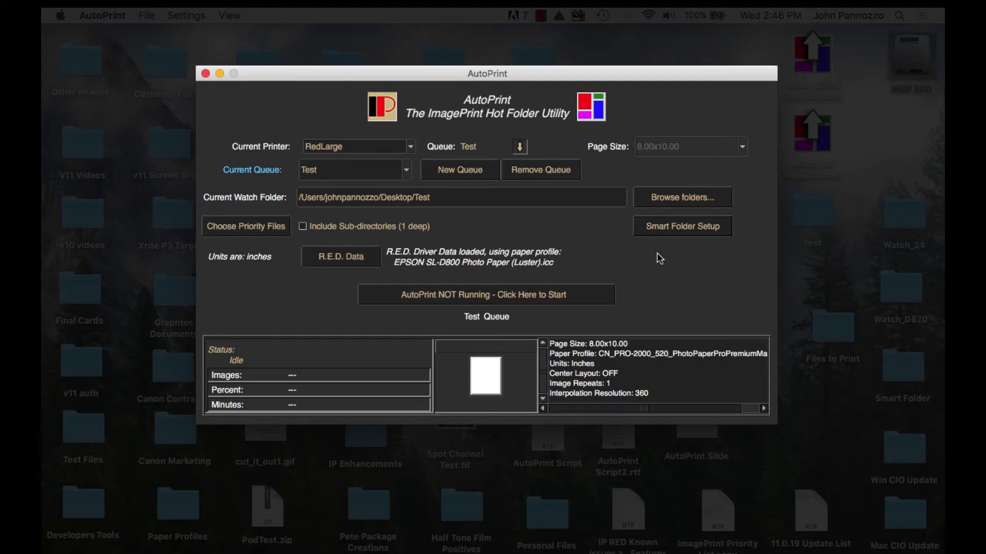
# - Exclude Test from size routing, use the desktop Smart Folder, enable smart folder checking, and apply
pyautogui.click(681, 231)
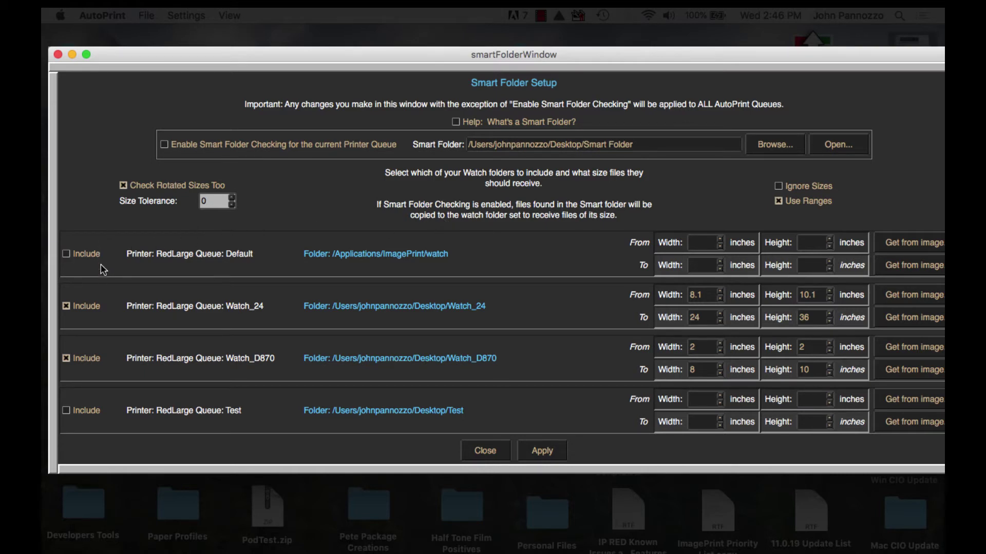
pyautogui.click(91, 414)
pyautogui.click(775, 146)
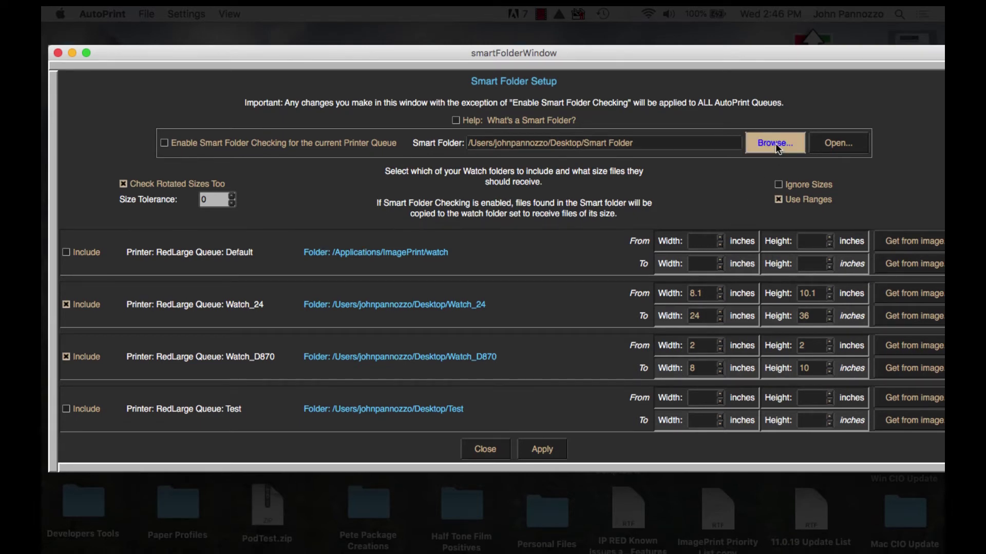
pyautogui.scroll(-15, 454, 275)
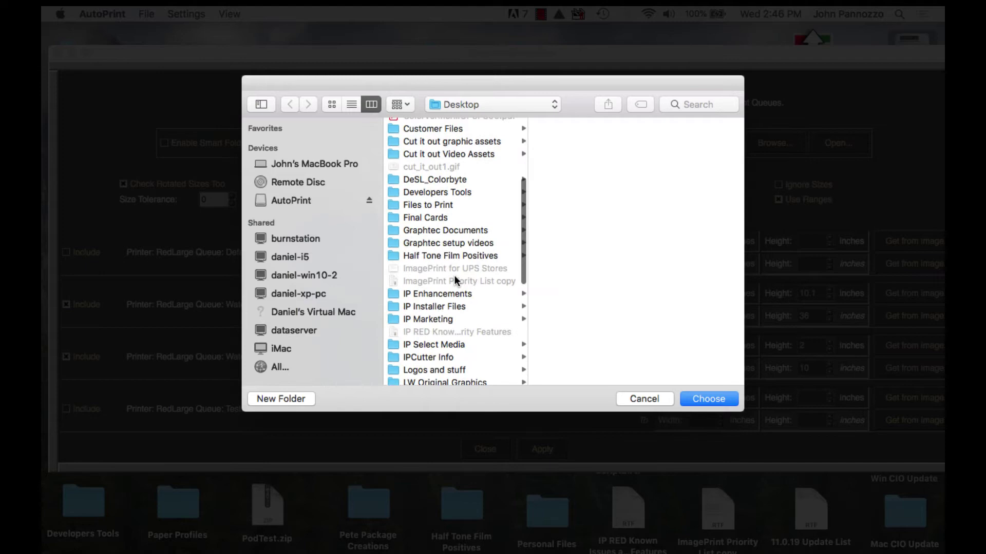
pyautogui.click(421, 284)
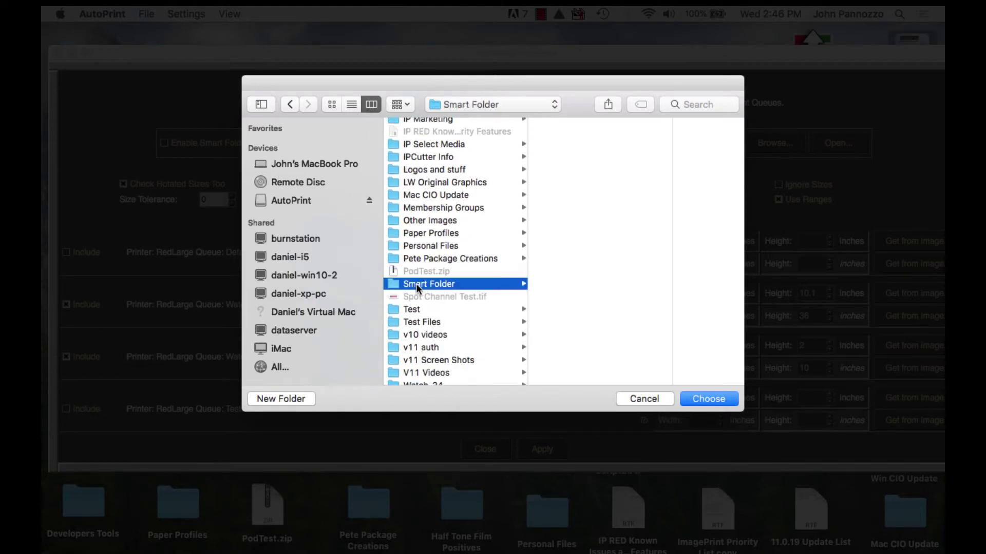
pyautogui.click(710, 395)
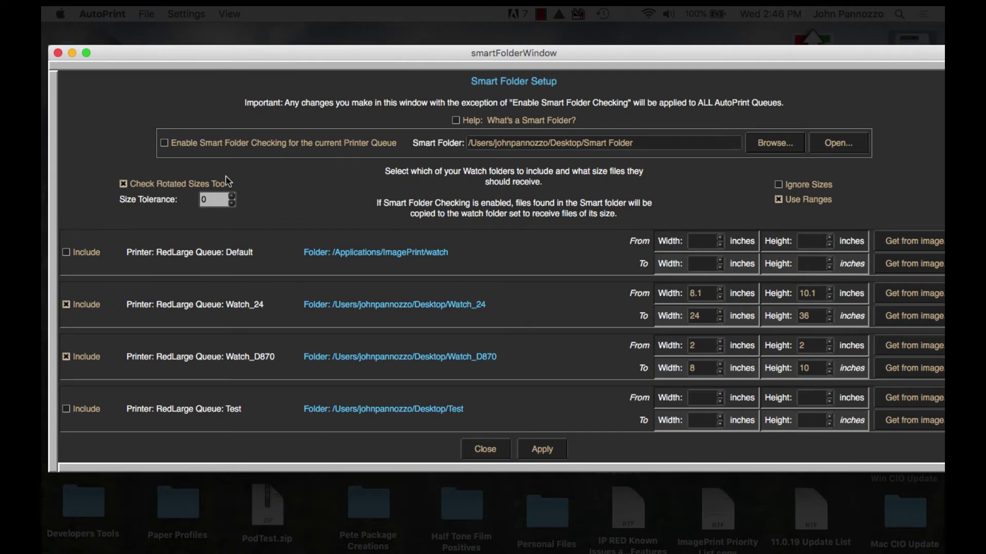
pyautogui.click(164, 143)
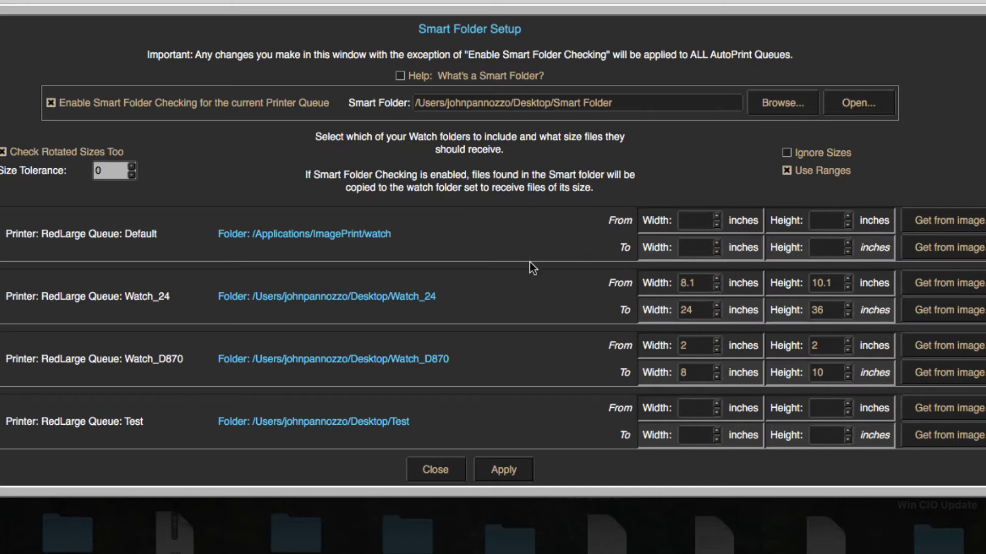
pyautogui.click(491, 470)
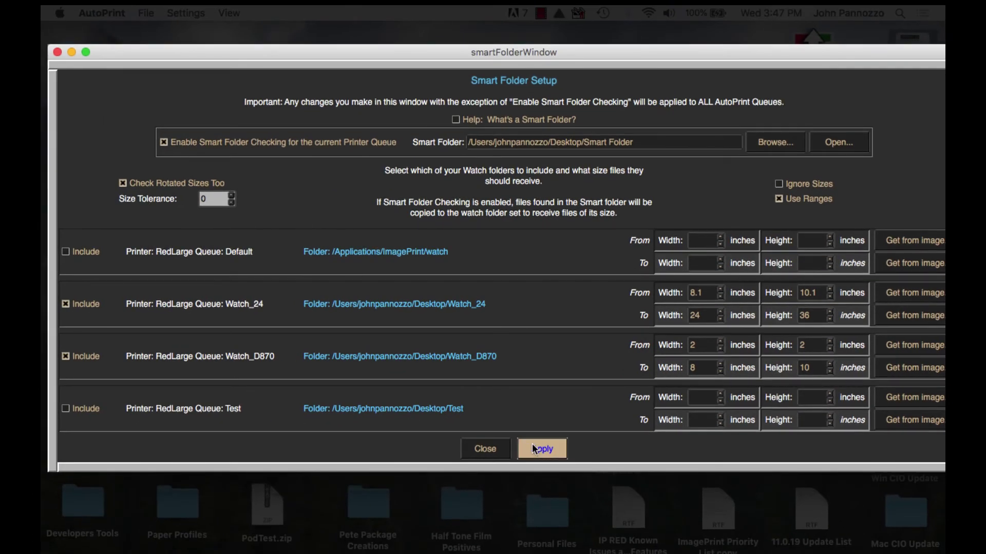
# - With Test as the current queue, create the 'Test AutoLauncher' launch script for RedLarge
pyautogui.click(485, 448)
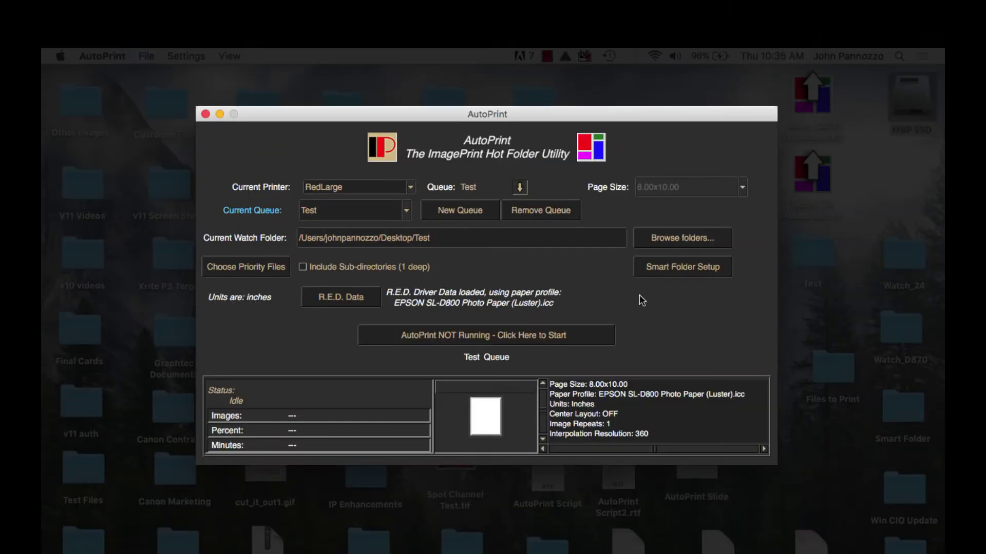
pyautogui.click(406, 212)
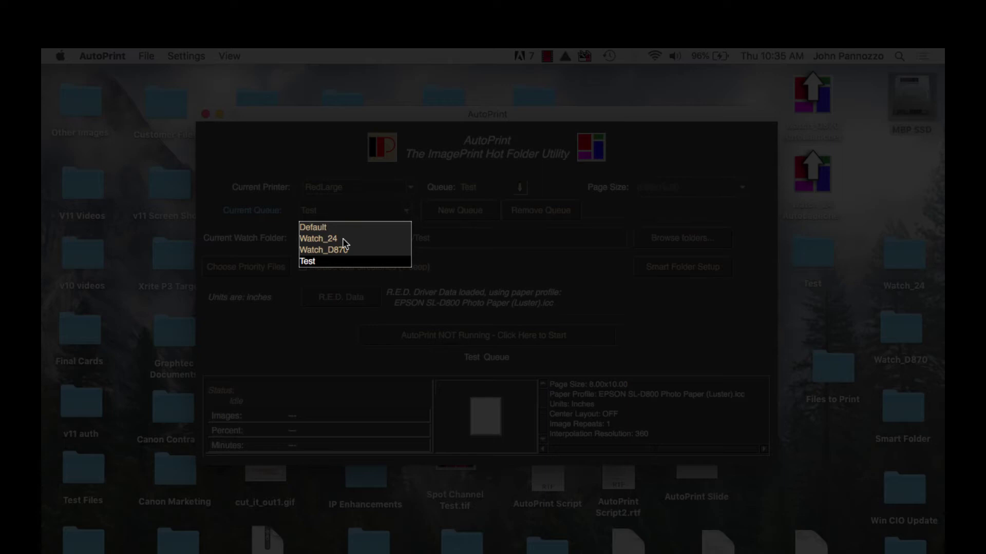
pyautogui.click(310, 261)
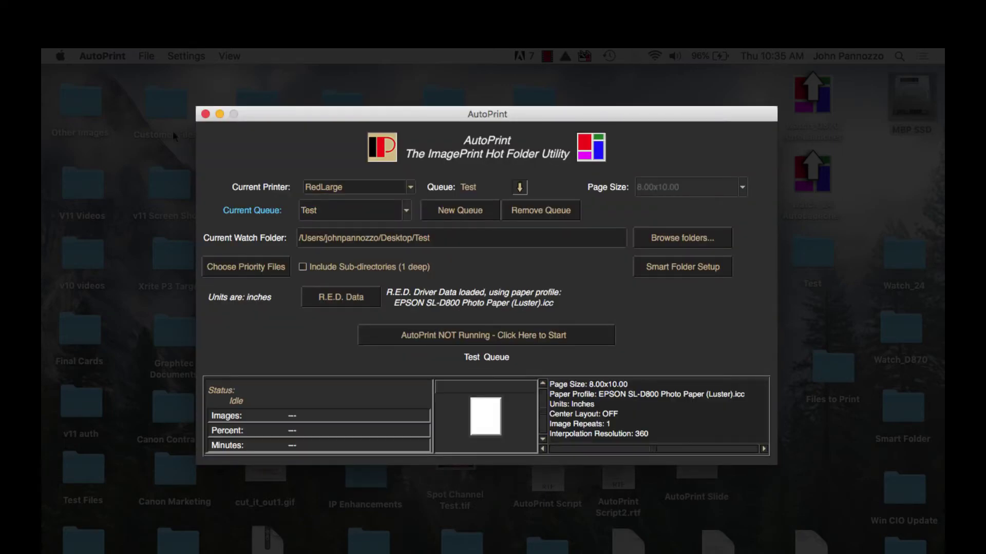
pyautogui.click(146, 57)
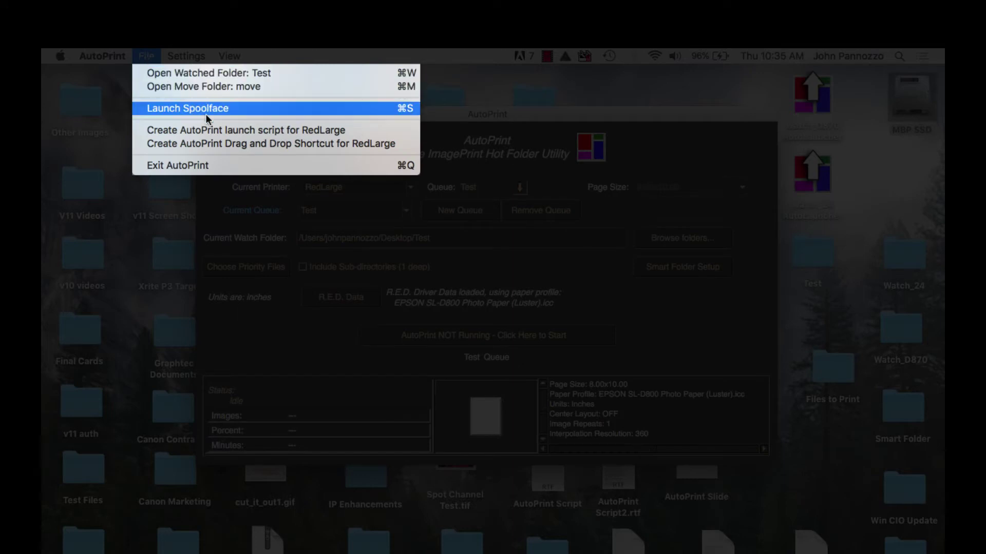
pyautogui.click(210, 129)
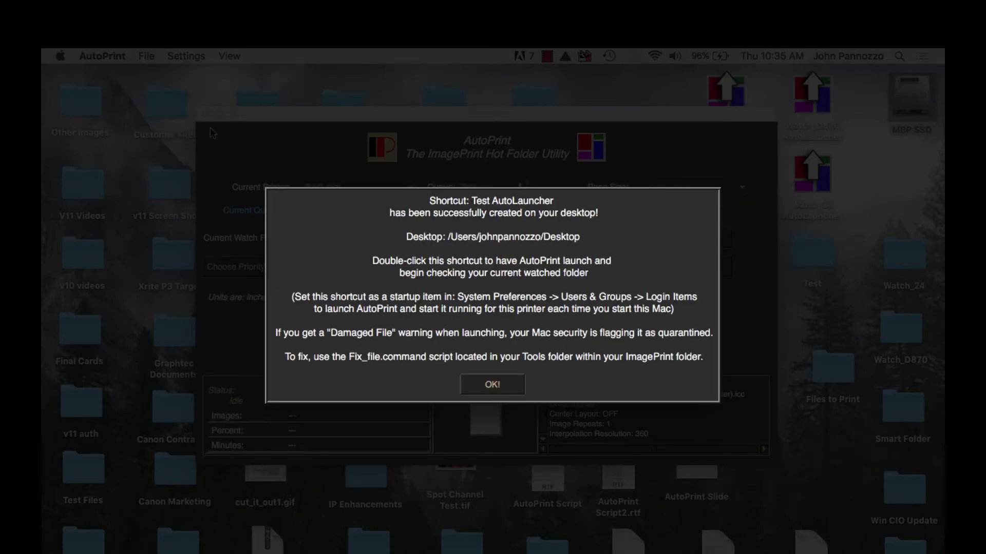
# - Dismiss the shortcut notice, then pause Watch_D870 and quit background printing so it sits Idle
pyautogui.click(496, 384)
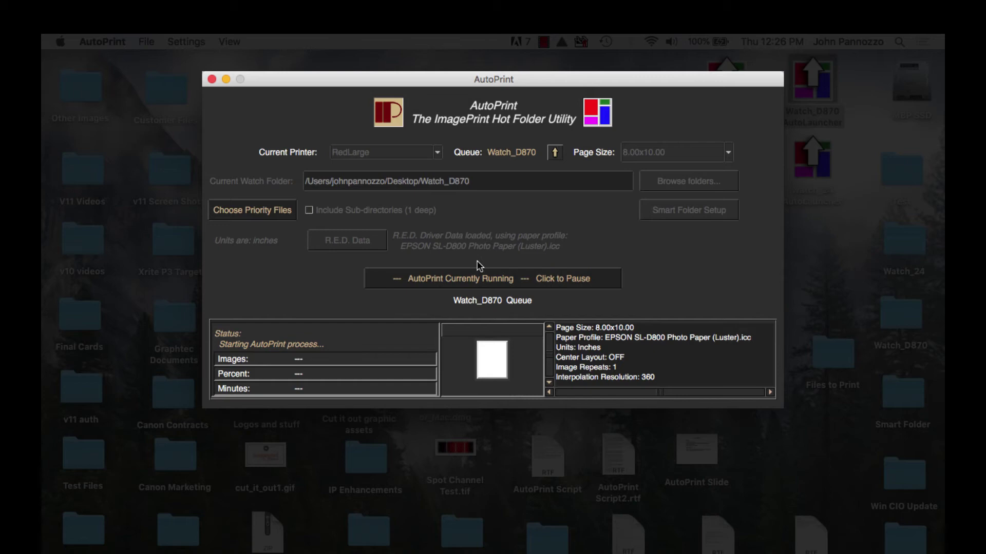
pyautogui.click(460, 278)
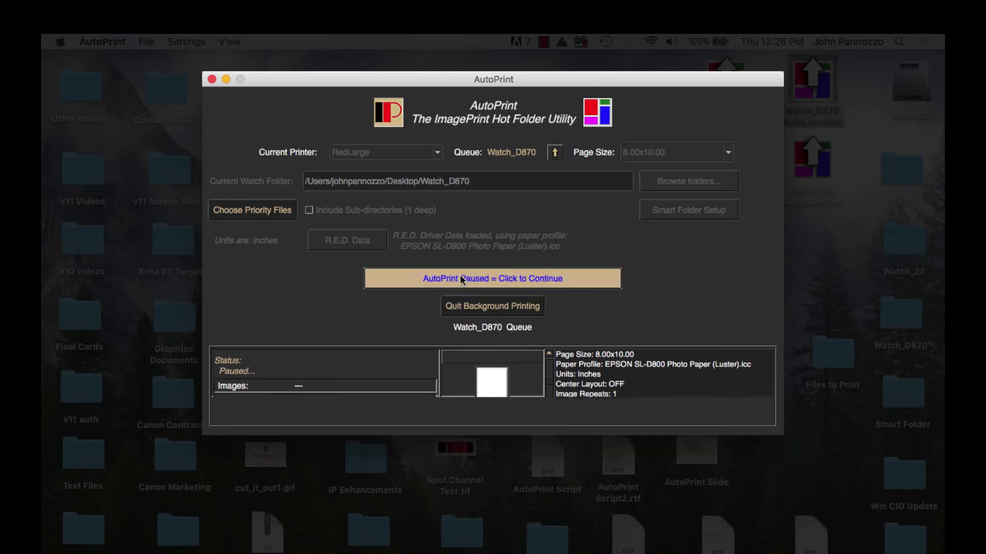
pyautogui.click(477, 306)
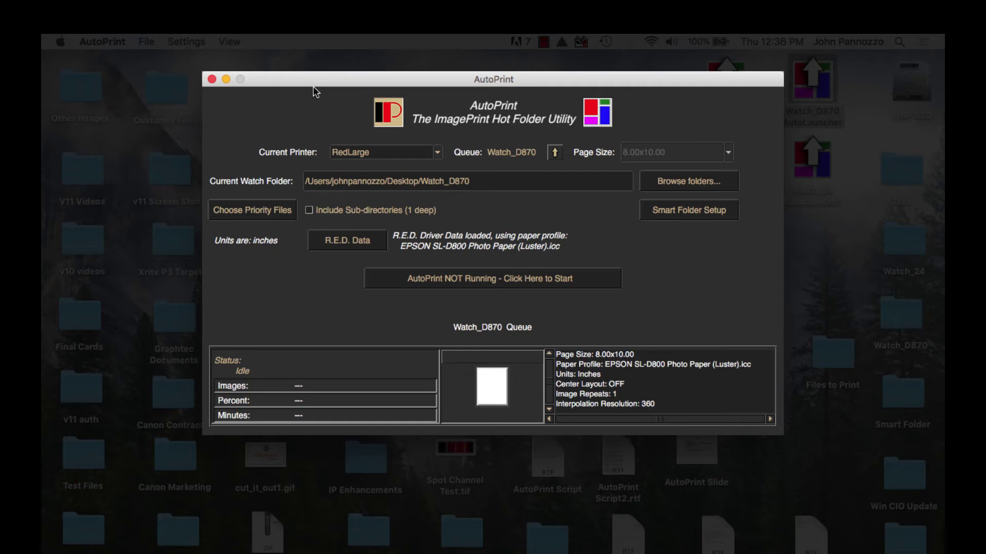
# - In Watch_D870's Layout Settings, enable Automatically Rotate with Landscape preferred, then close the settings
pyautogui.click(183, 41)
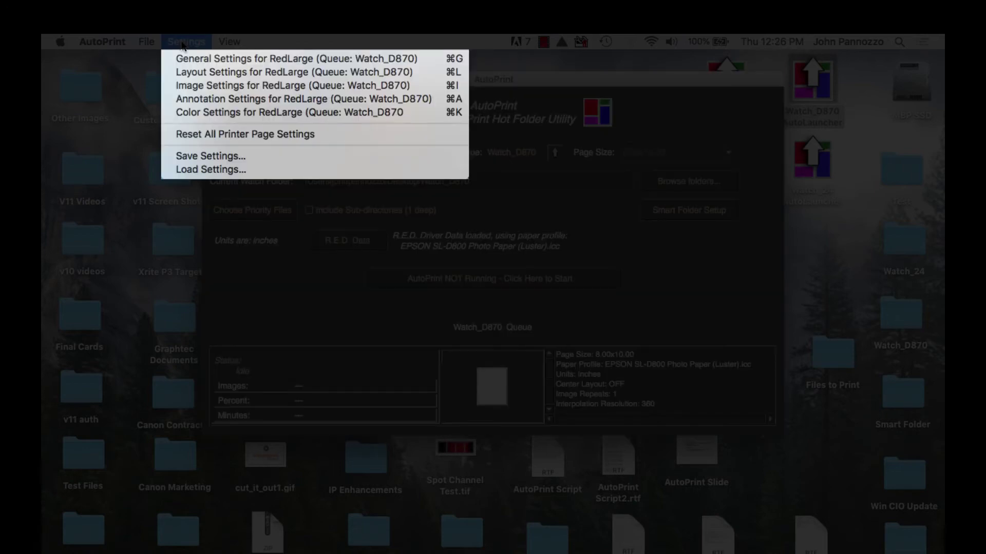
pyautogui.click(199, 69)
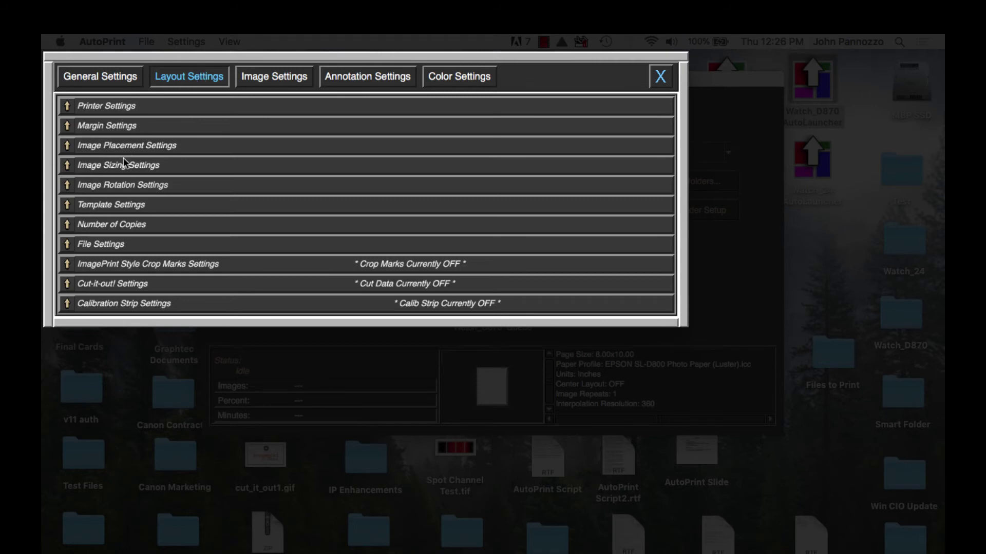
pyautogui.click(67, 186)
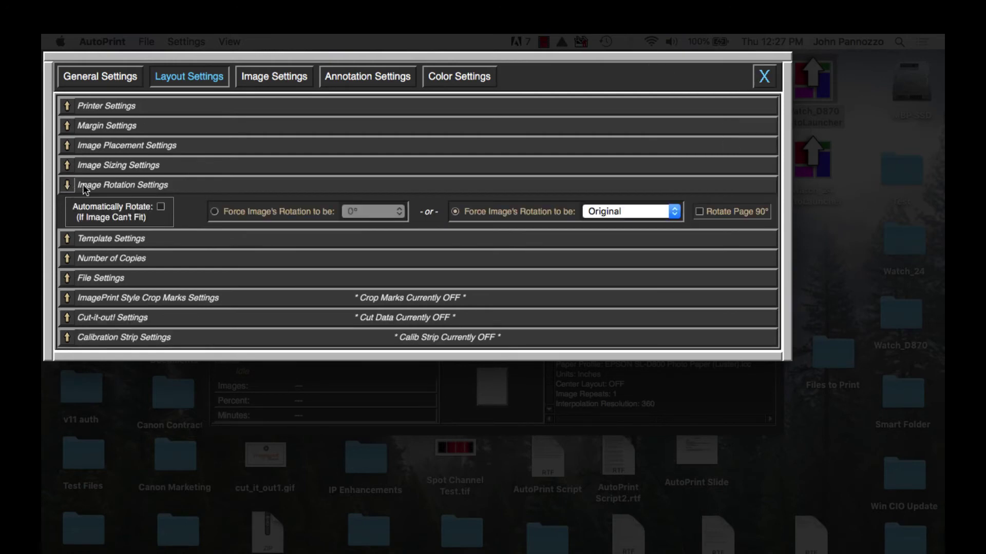
pyautogui.click(160, 209)
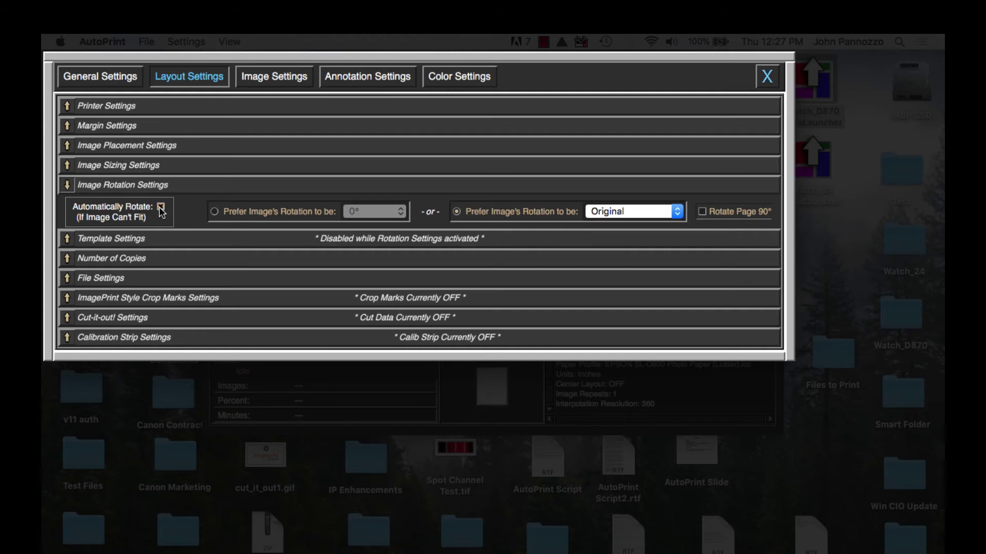
pyautogui.moveTo(160, 211)
pyautogui.click(618, 211)
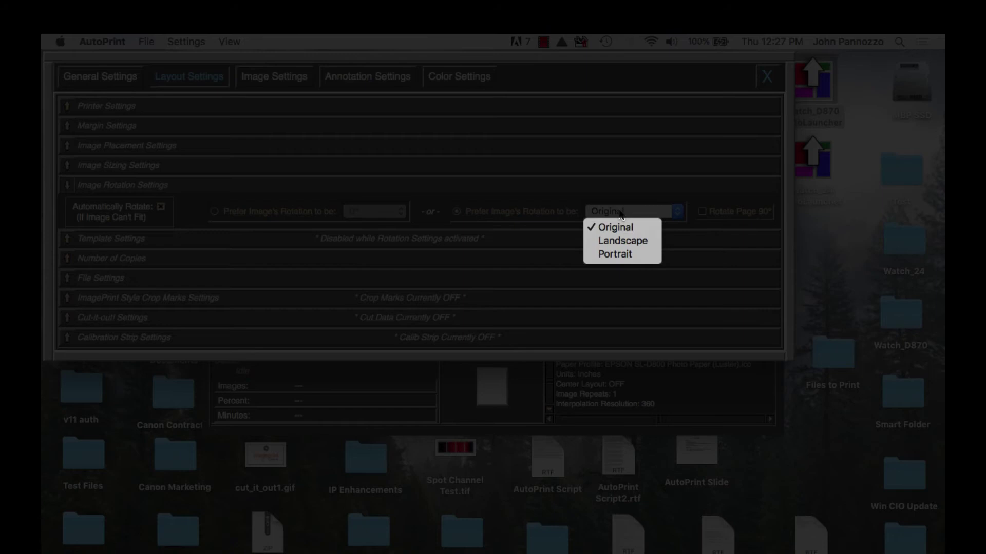
pyautogui.click(619, 241)
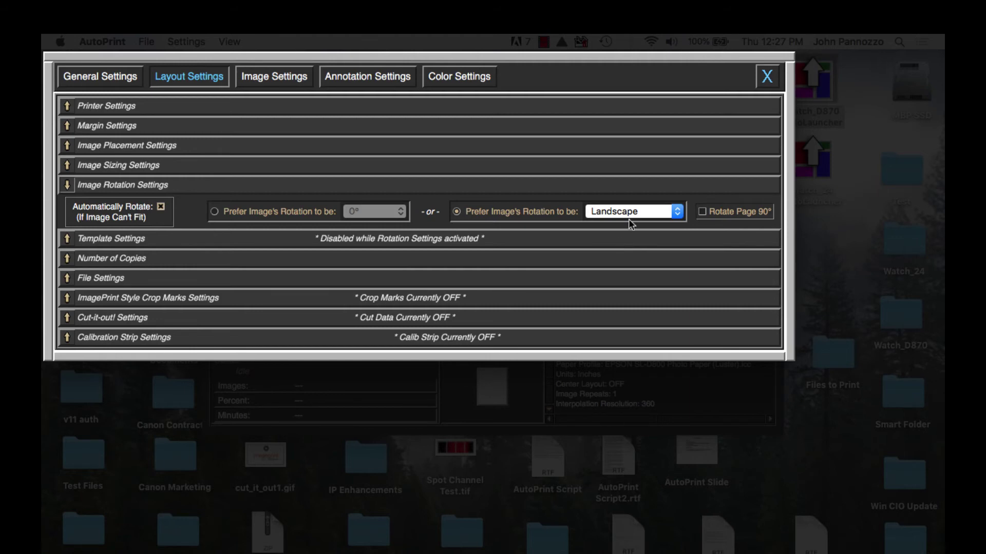
pyautogui.click(767, 77)
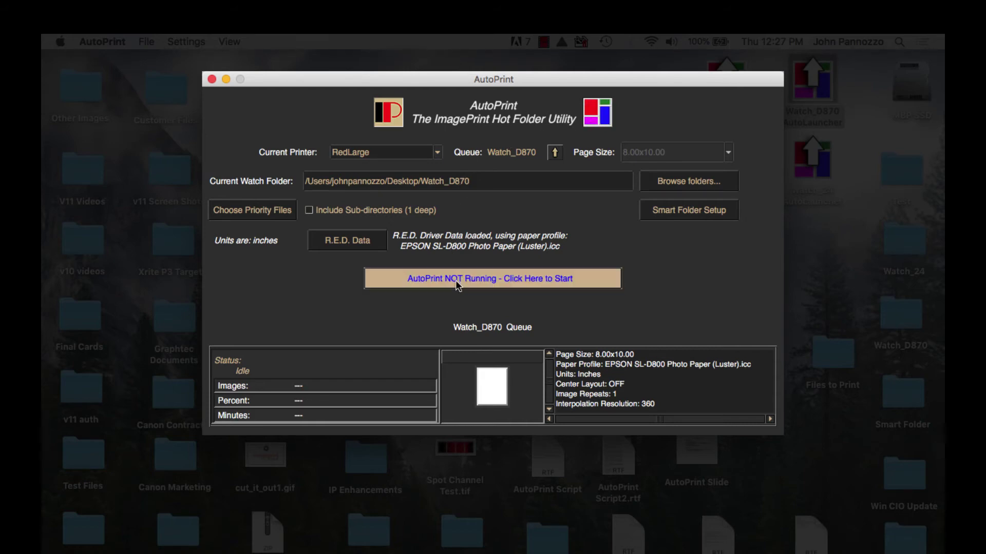
# - Start the Watch_D870 queue running, leaving the idle Watch_24 RedLarge 23.76x35.76 window showing
pyautogui.moveTo(456, 282)
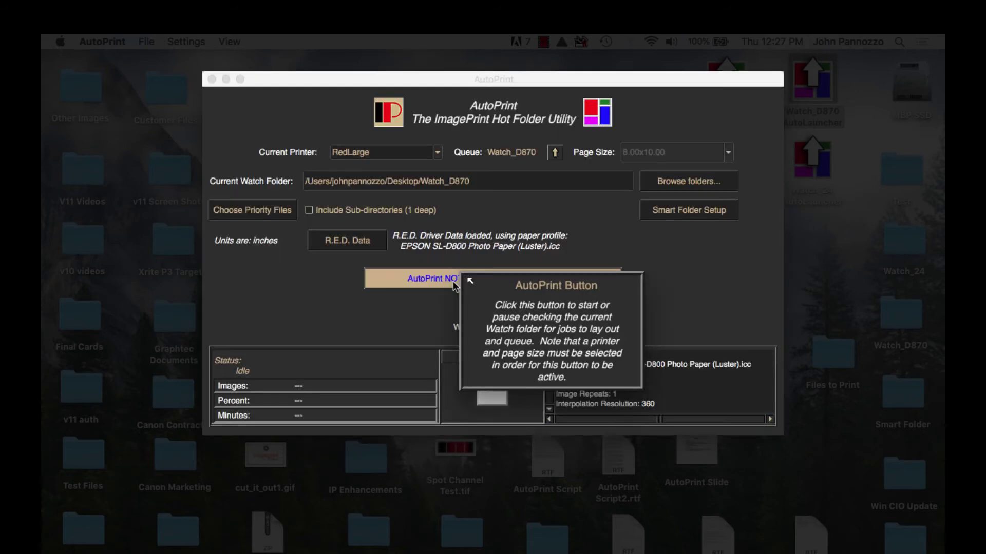
pyautogui.click(452, 280)
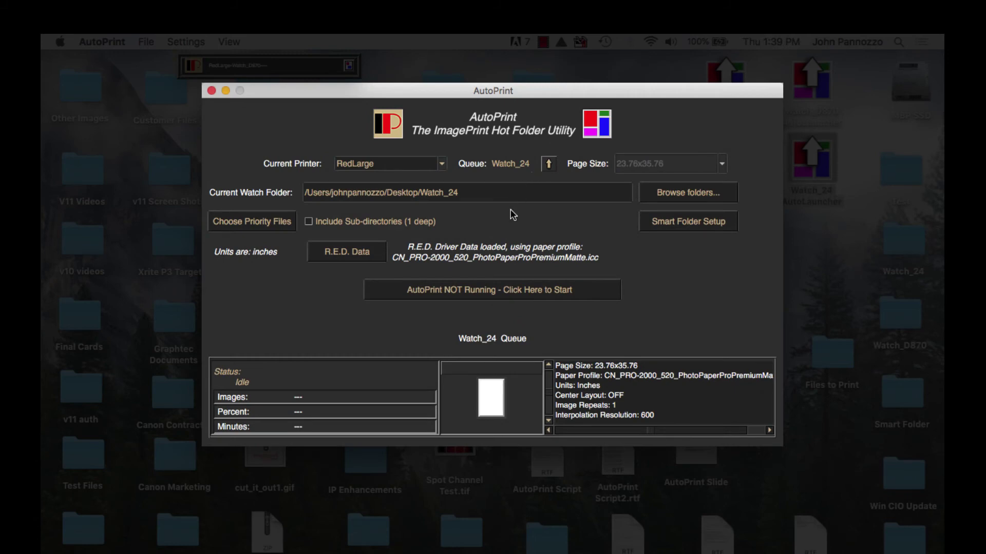
# - In the Watch_24 queue's layout settings, turn on Automatically Rotate for images
pyautogui.click(183, 43)
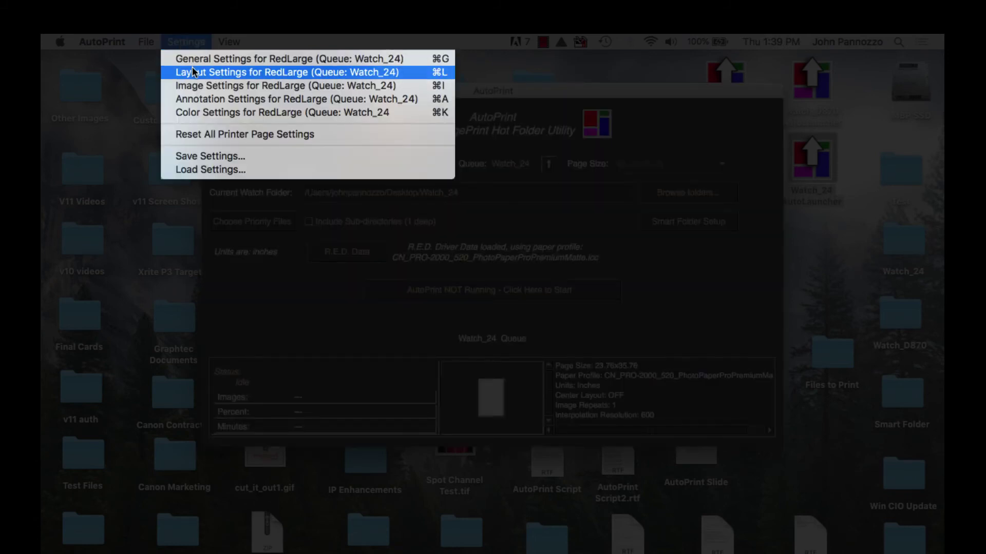
pyautogui.click(192, 67)
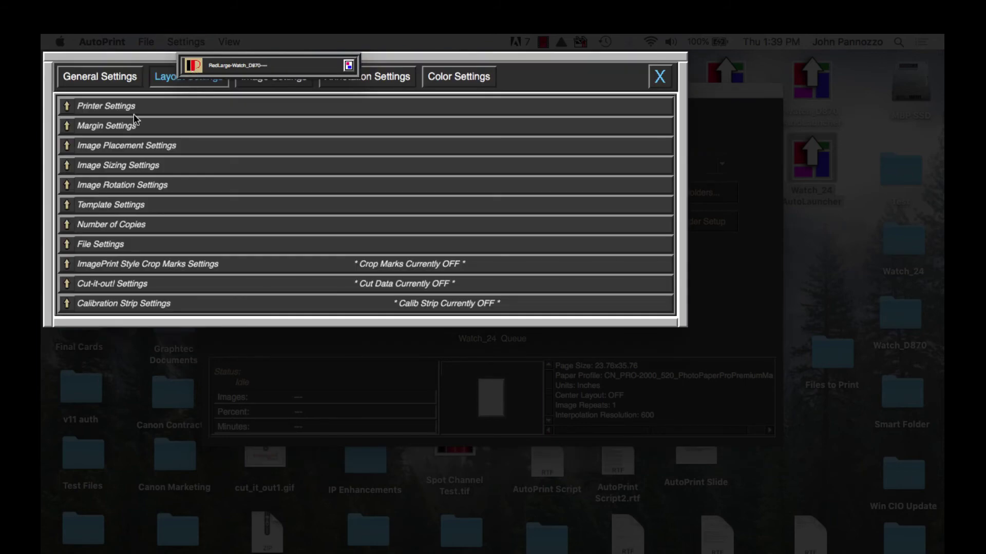
pyautogui.click(68, 186)
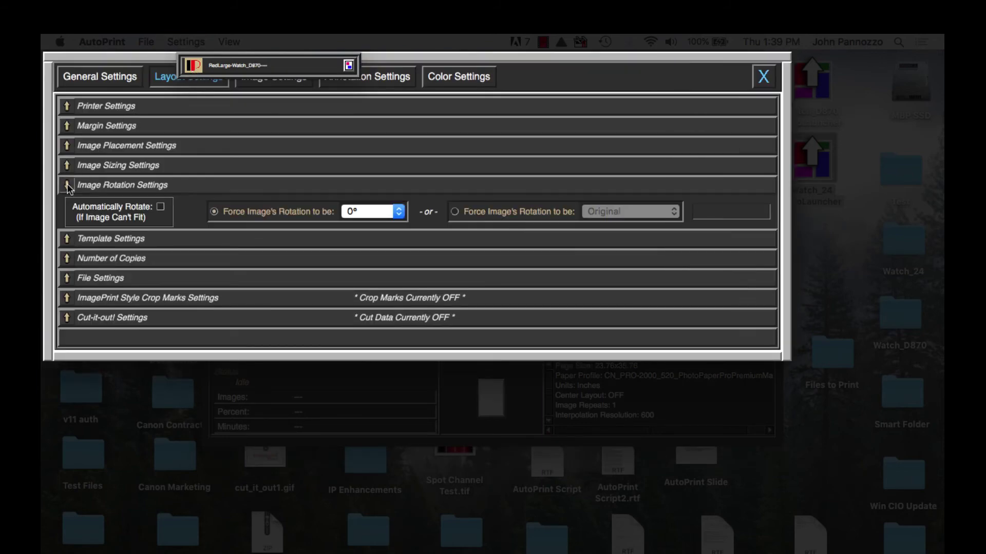
pyautogui.click(160, 208)
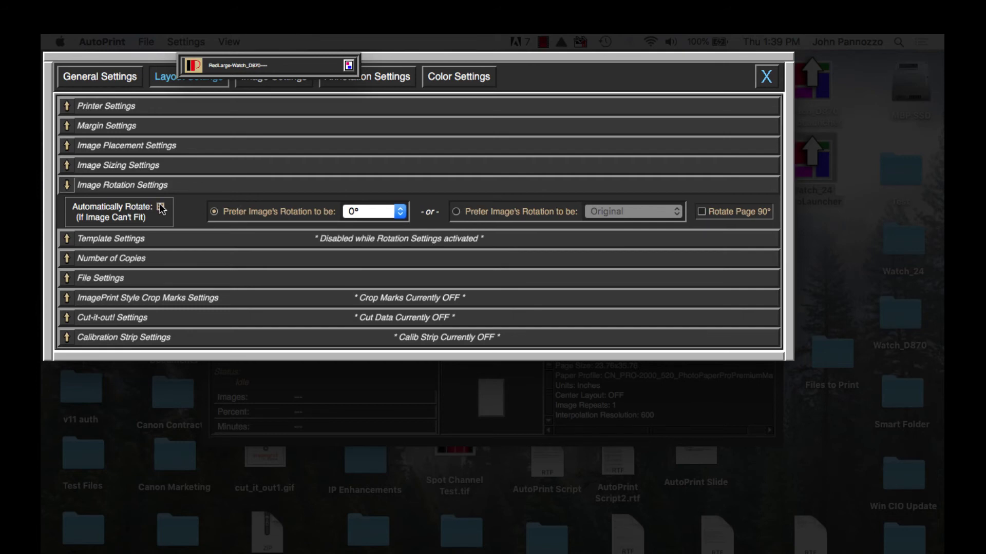
pyautogui.moveTo(163, 210)
# - Enable Cut-it-out! cut data for the Watch_24 queue, then view General Settings
pyautogui.click(67, 319)
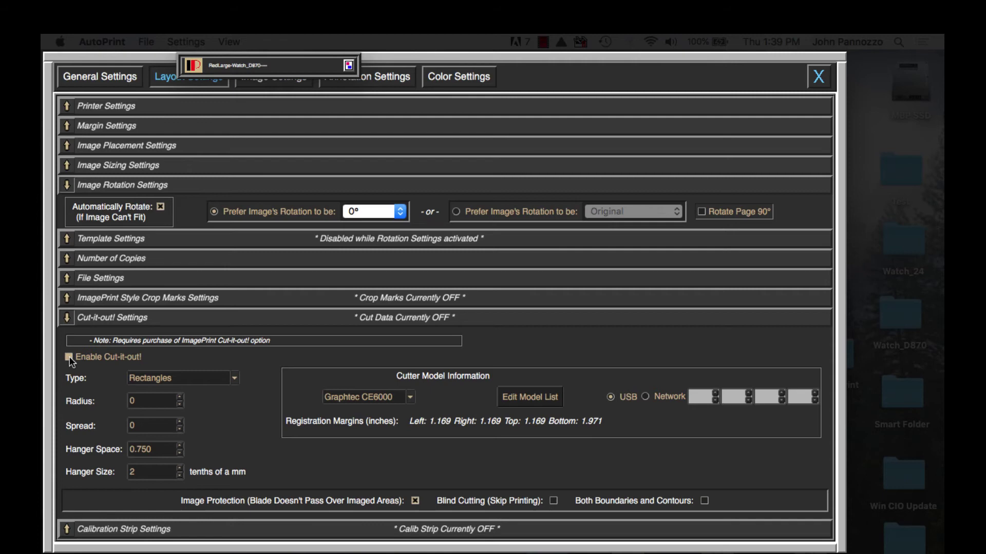
pyautogui.click(69, 357)
pyautogui.click(94, 78)
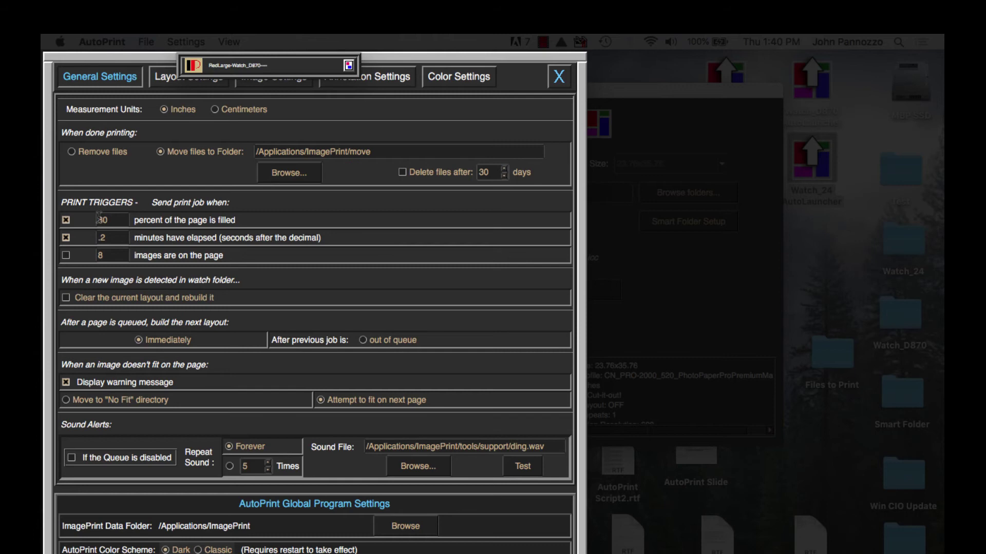
pyautogui.click(103, 219)
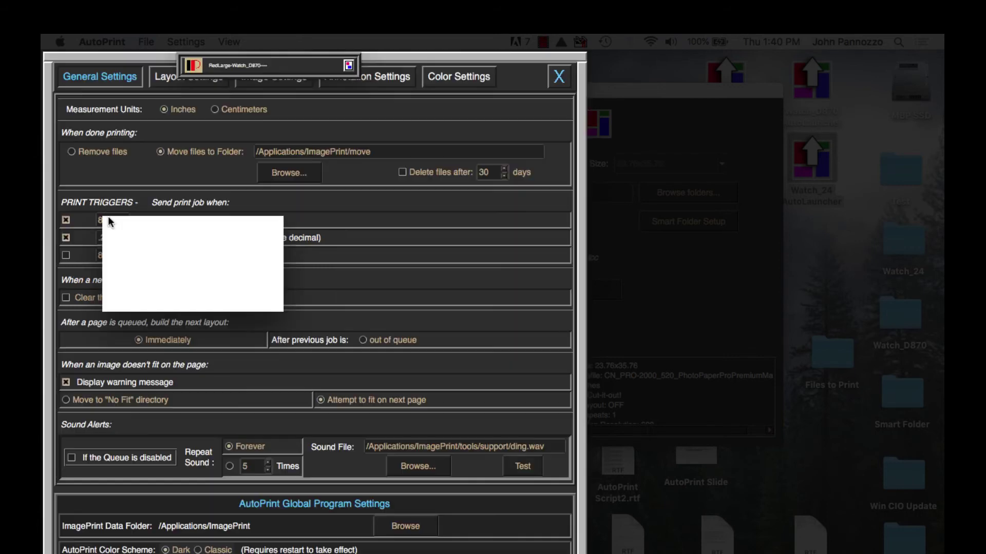
pyautogui.moveTo(112, 219); pyautogui.dragTo(93, 218)
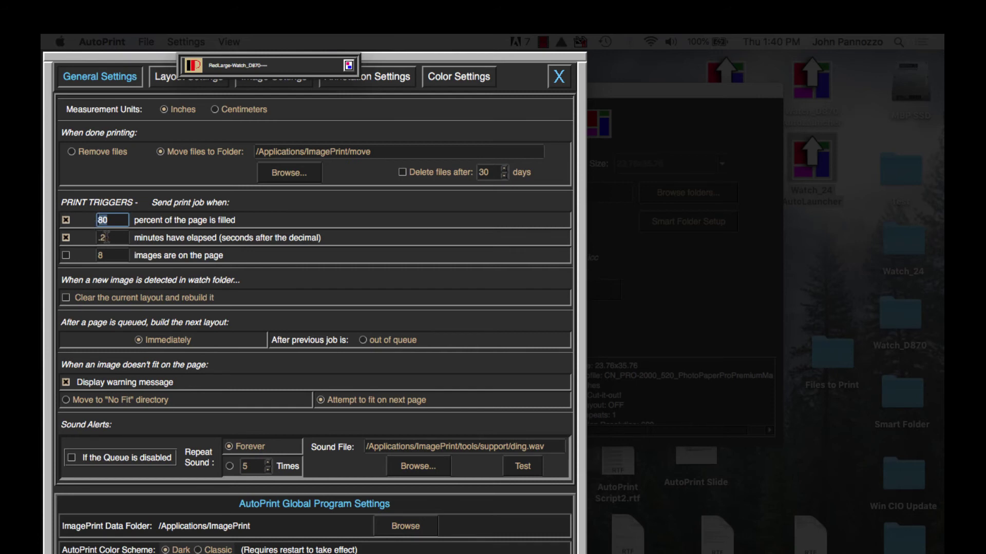
pyautogui.click(111, 237)
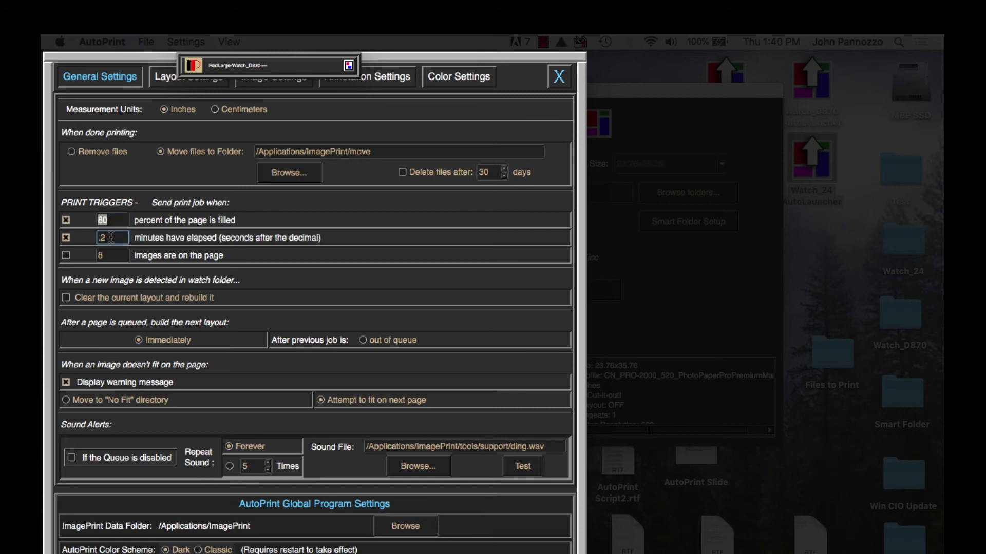
pyautogui.moveTo(111, 237); pyautogui.dragTo(96, 239)
# - Close the queue settings, start the Watch_24 queue, and open its Layout Window
pyautogui.click(561, 76)
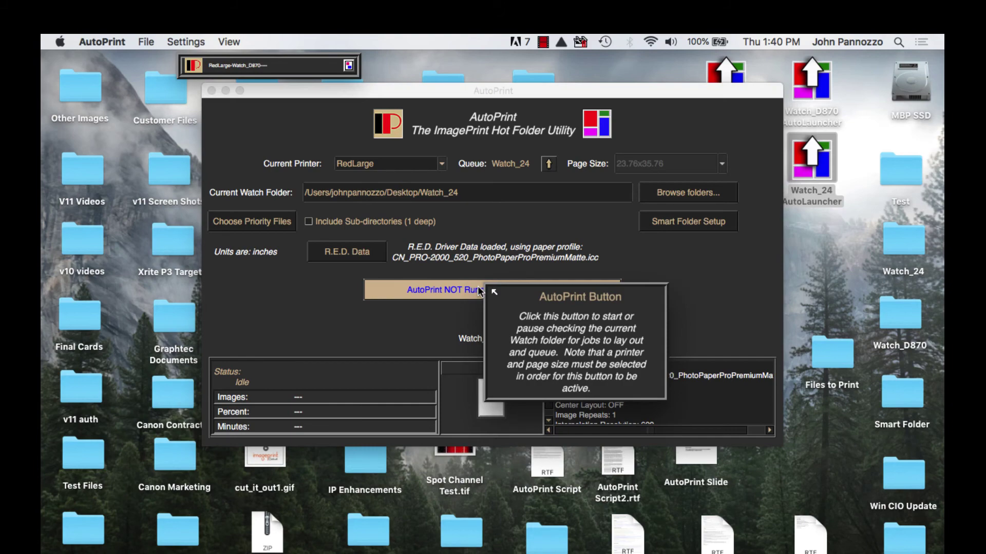
pyautogui.click(478, 288)
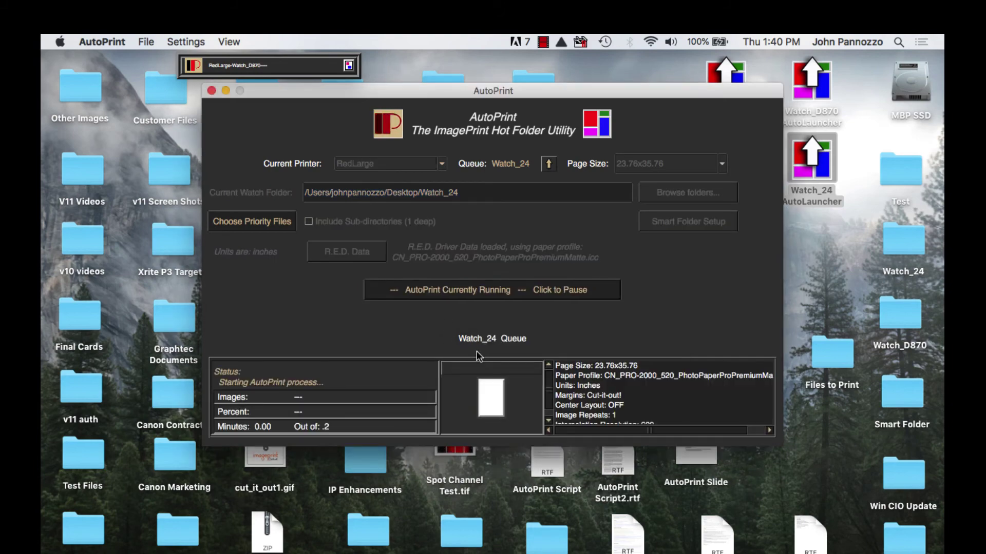
pyautogui.click(490, 400)
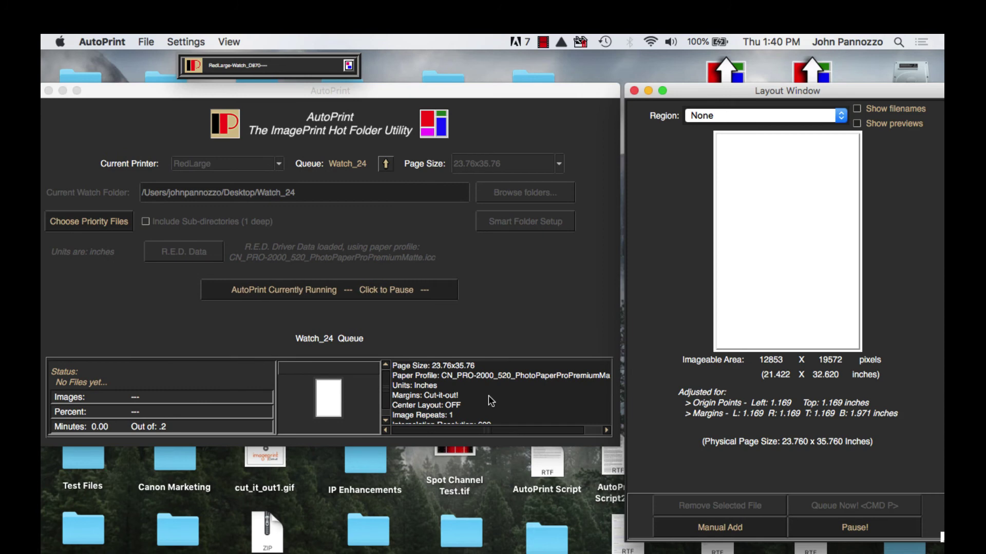
# - Collapse the main AutoPrint window to a mini-bar and move the layout preview left
pyautogui.click(226, 130)
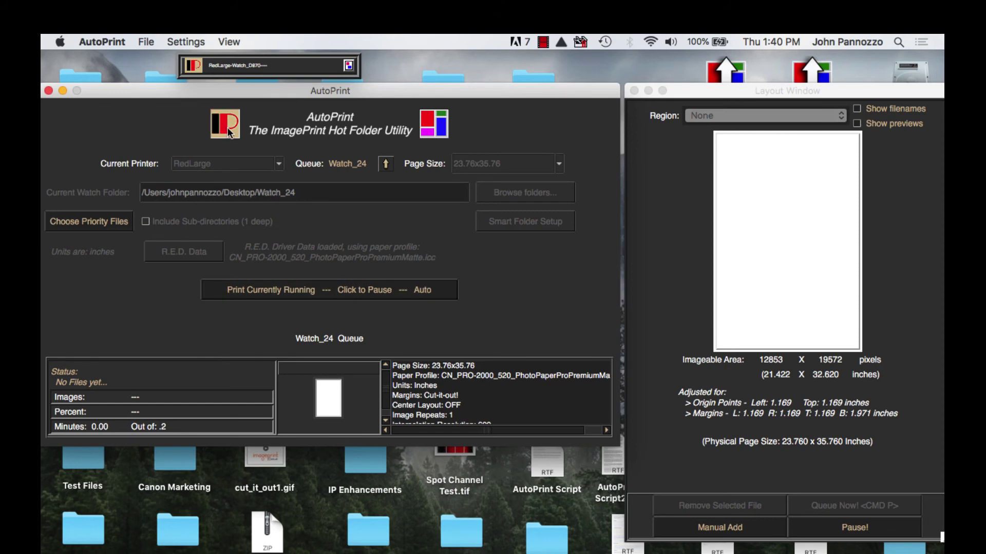
pyautogui.click(229, 131)
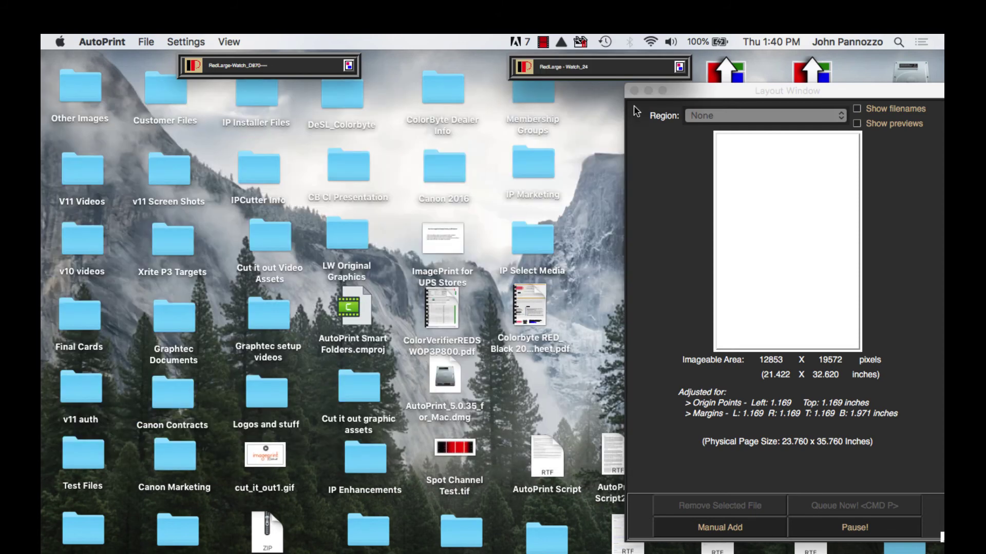
pyautogui.moveTo(717, 97); pyautogui.dragTo(565, 98)
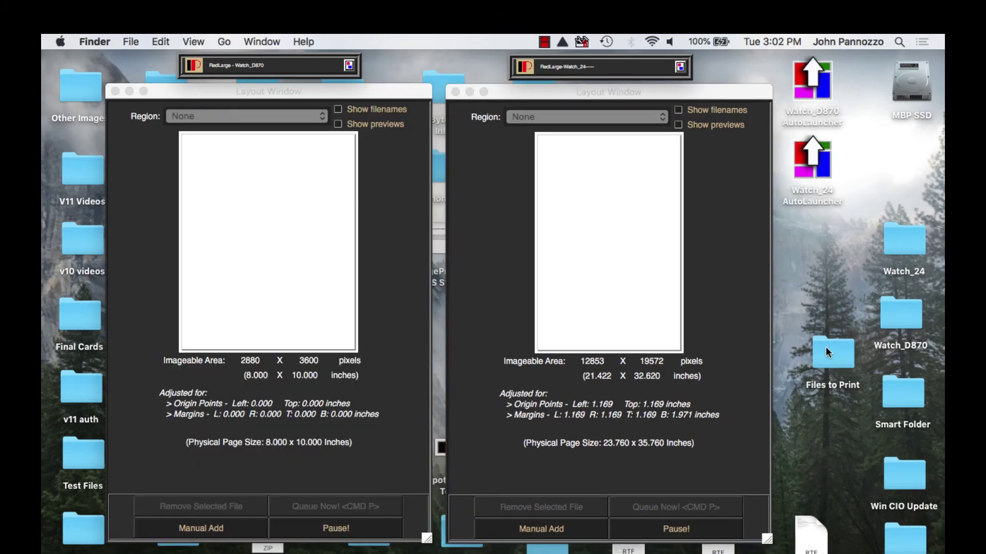
# - Drag all 19 images from Files to Print onto the Smart Folder, then close Files to Print
pyautogui.click(827, 353)
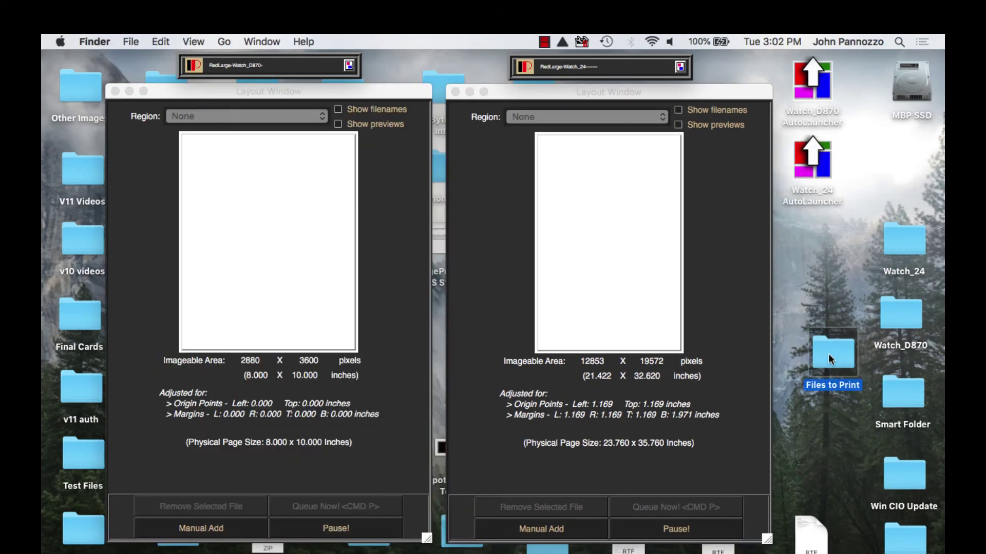
pyautogui.doubleClick(827, 353)
pyautogui.click(452, 189)
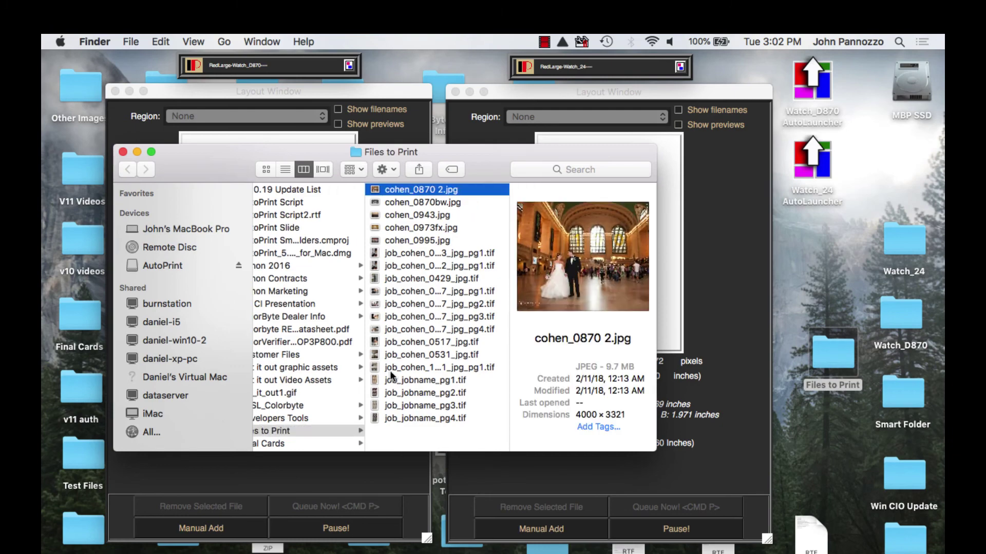
pyautogui.keyDown('shift'); pyautogui.click(393, 419); pyautogui.keyUp('shift')
pyautogui.moveTo(393, 418); pyautogui.dragTo(883, 399)
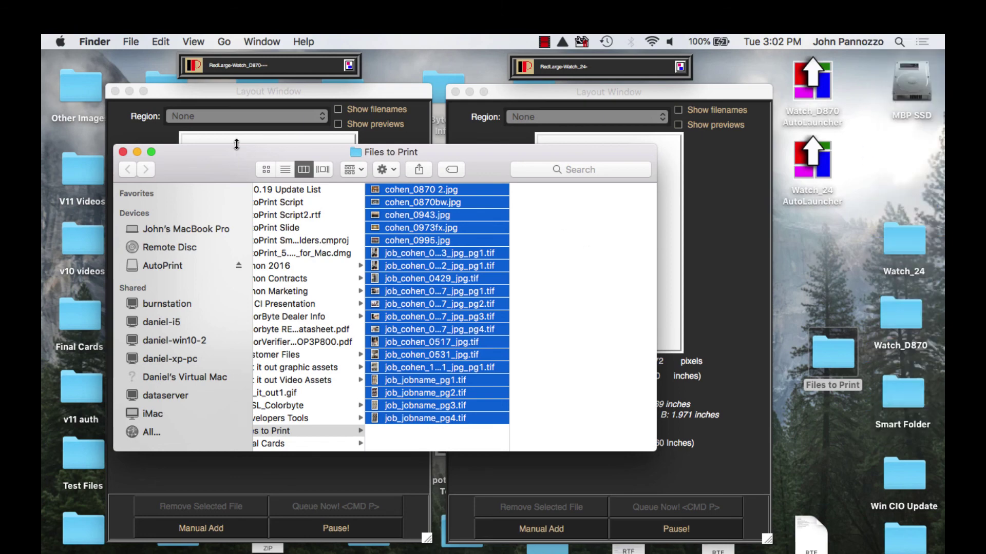
pyautogui.click(123, 152)
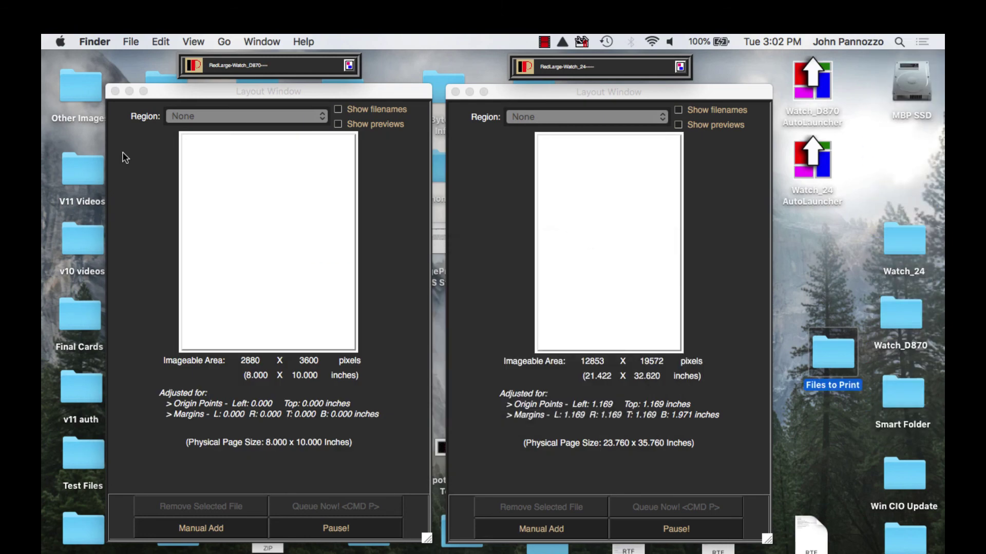
pyautogui.click(247, 93)
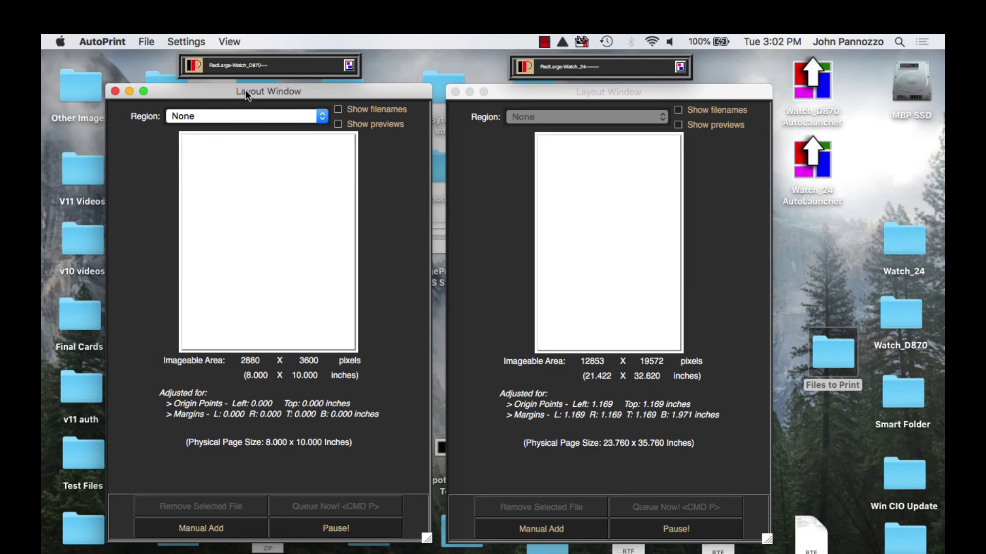